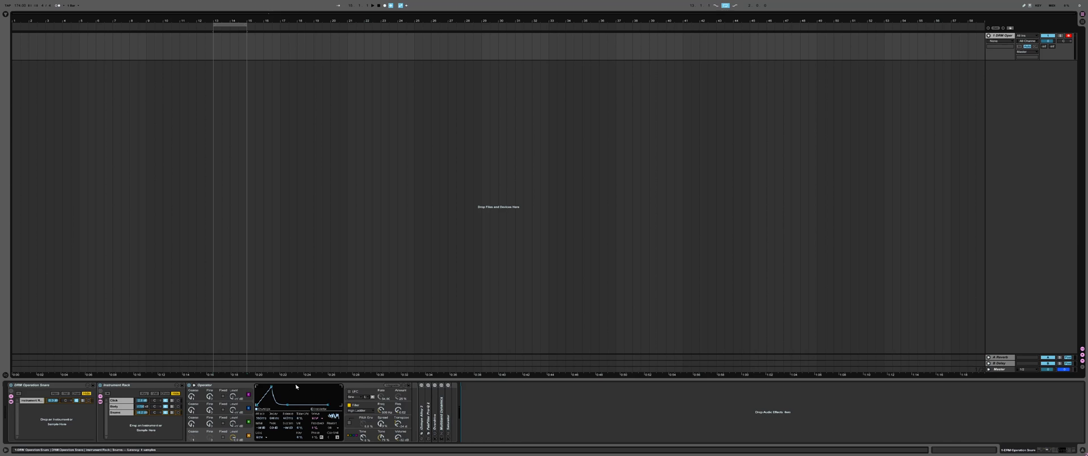
Select the Instrument Rack and show the Click chain's Operator settings
click(209, 385)
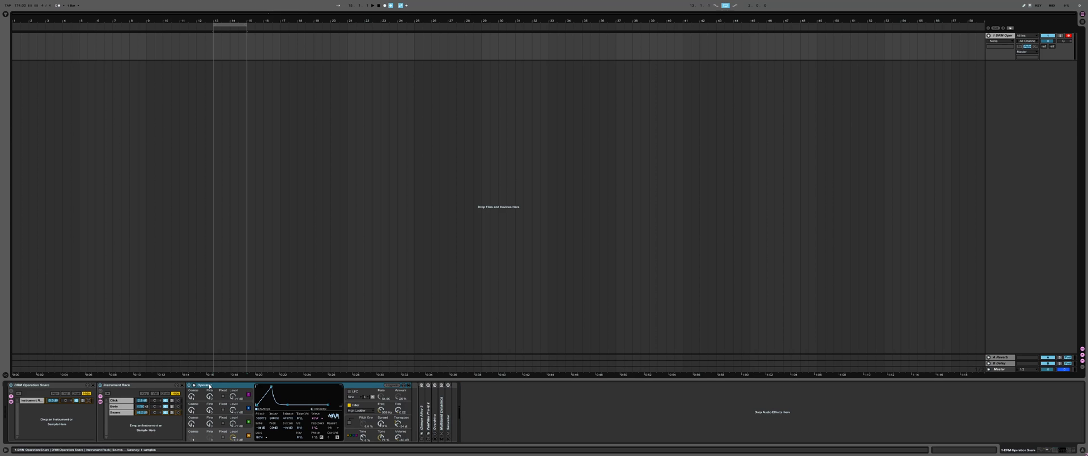
click(497, 401)
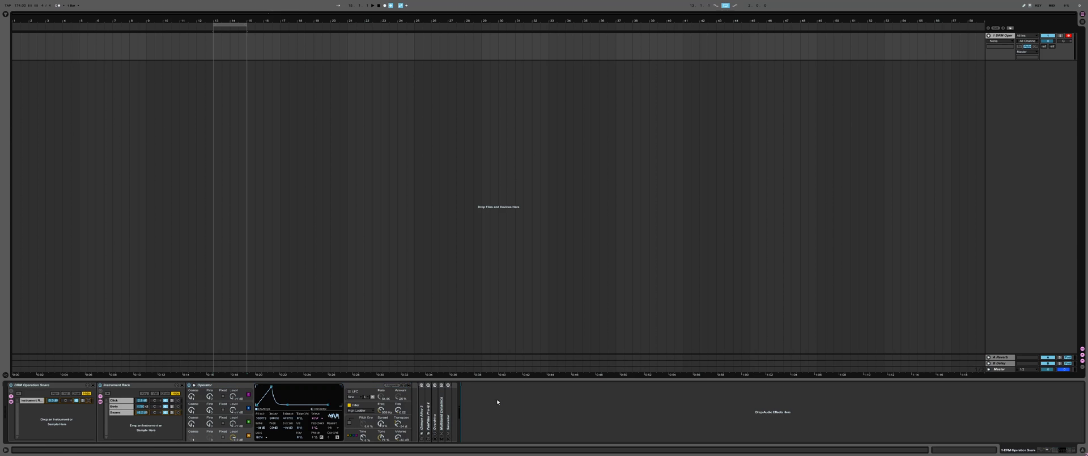
click(160, 389)
click(130, 400)
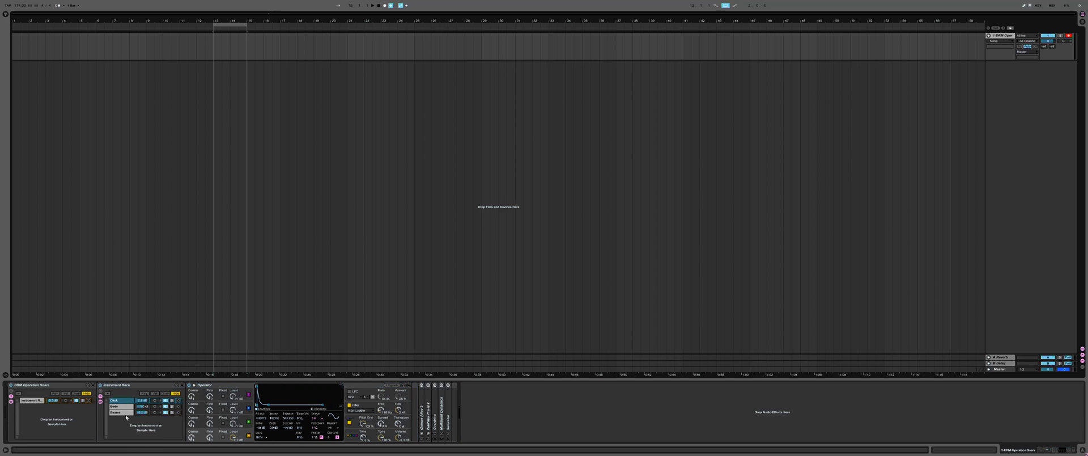
click(127, 390)
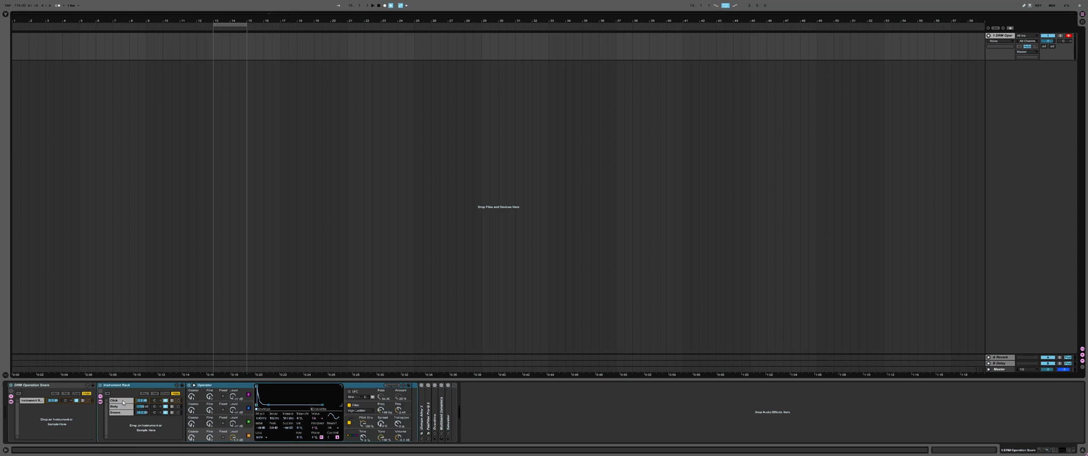
click(124, 401)
click(121, 407)
click(115, 400)
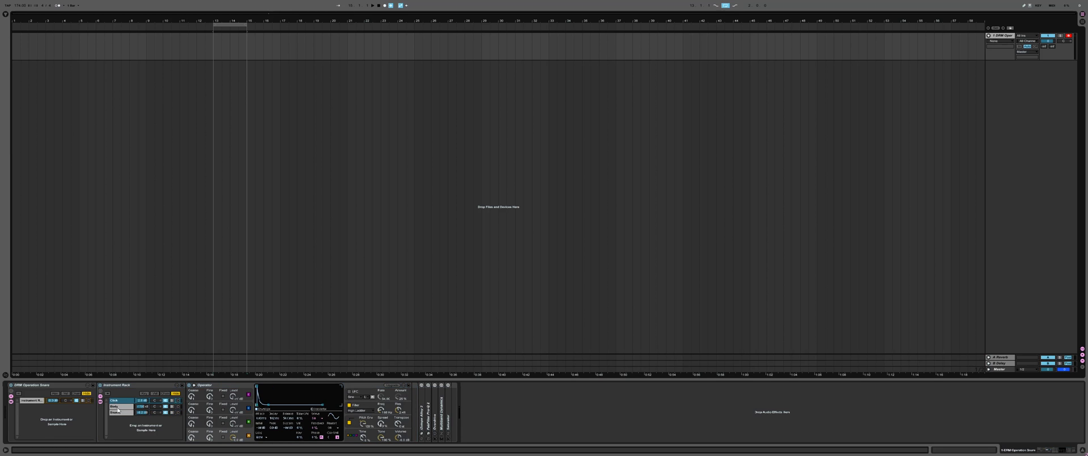
Compare the Operator settings of the Body, Snare and Click chains
click(118, 407)
click(124, 414)
click(126, 401)
click(120, 407)
click(120, 413)
click(120, 407)
click(120, 401)
Solo the Click, Body and Snare chains in turn, then return to the Click chain's Operator
click(172, 400)
click(172, 407)
click(173, 413)
click(119, 400)
click(221, 437)
click(173, 406)
click(172, 400)
Check the Click chain's oscillator level and amp decay, then bring up its pitch envelope
click(231, 435)
click(279, 418)
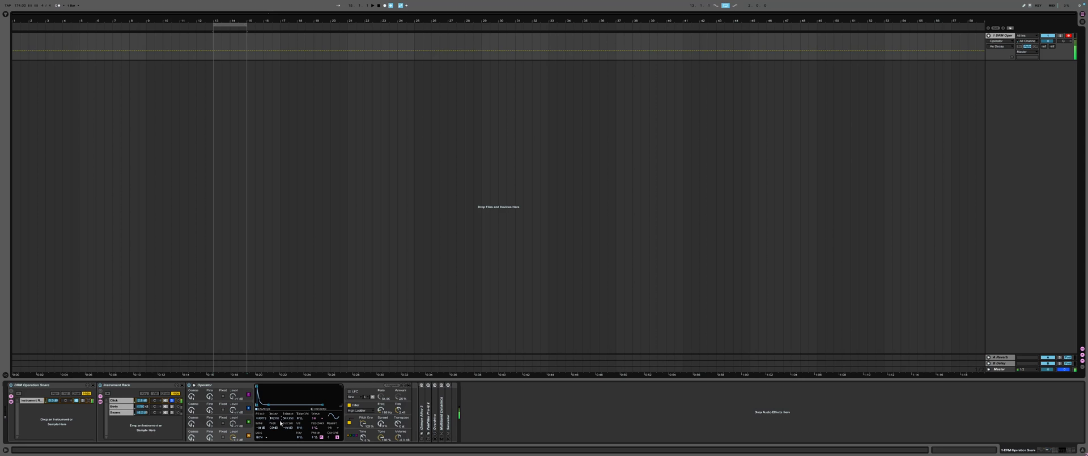
click(354, 420)
click(350, 423)
click(351, 423)
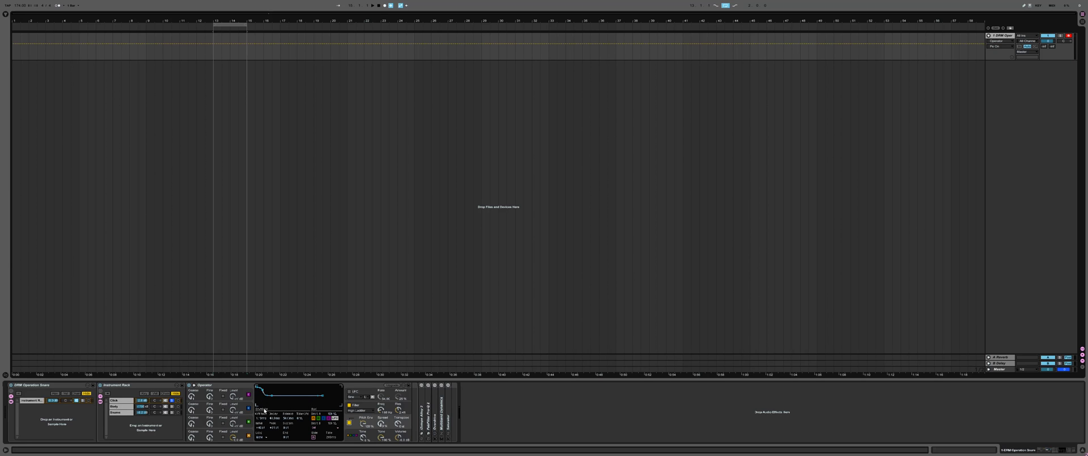
Raise the pitch envelope's Initial level and check its Peak, Attack and Decay values
drag(264, 423, 264, 432)
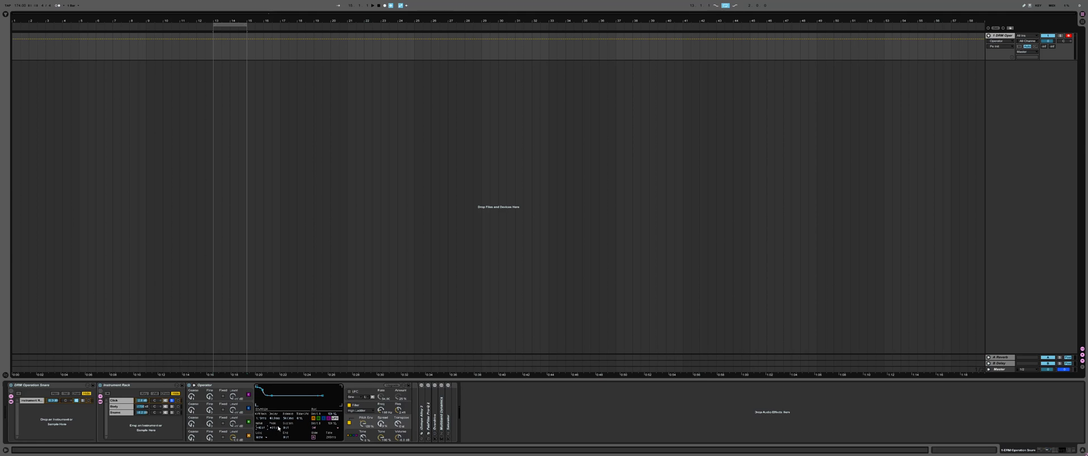
click(278, 428)
click(262, 426)
click(267, 422)
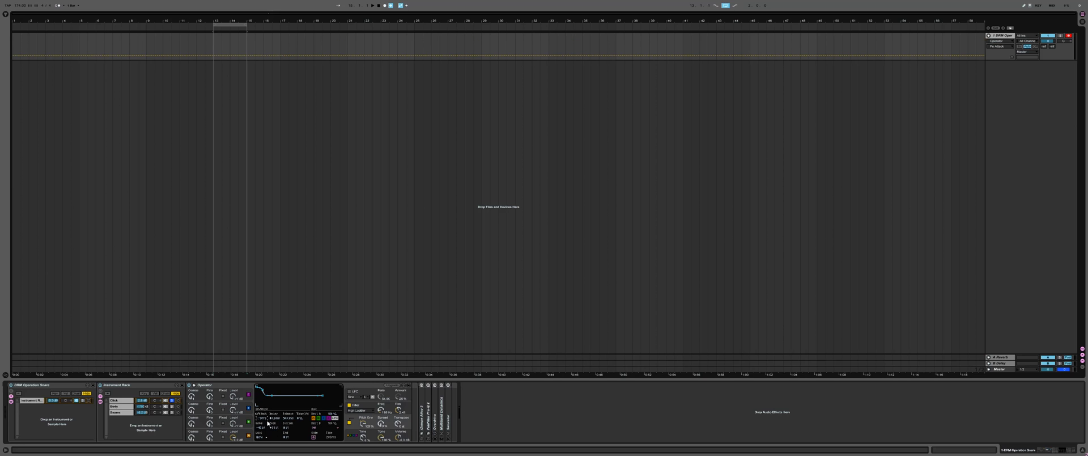
click(274, 427)
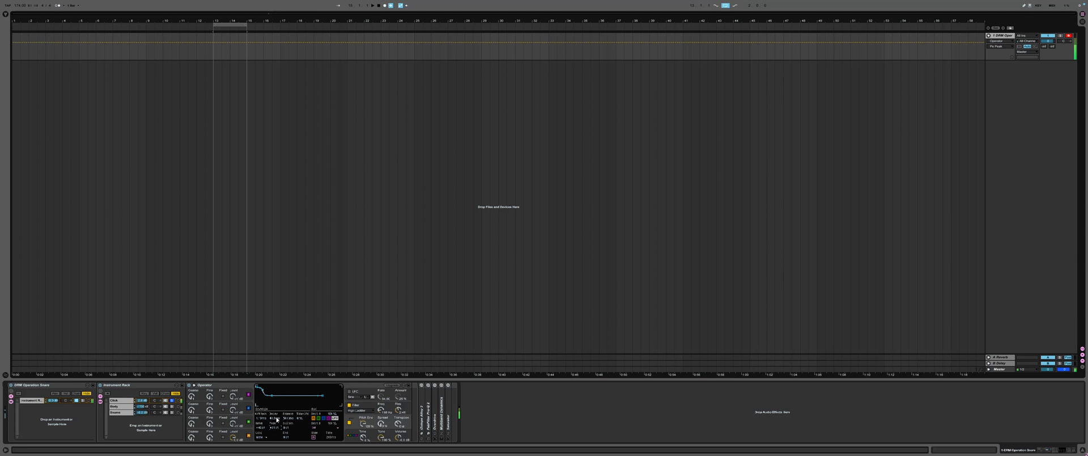
click(276, 418)
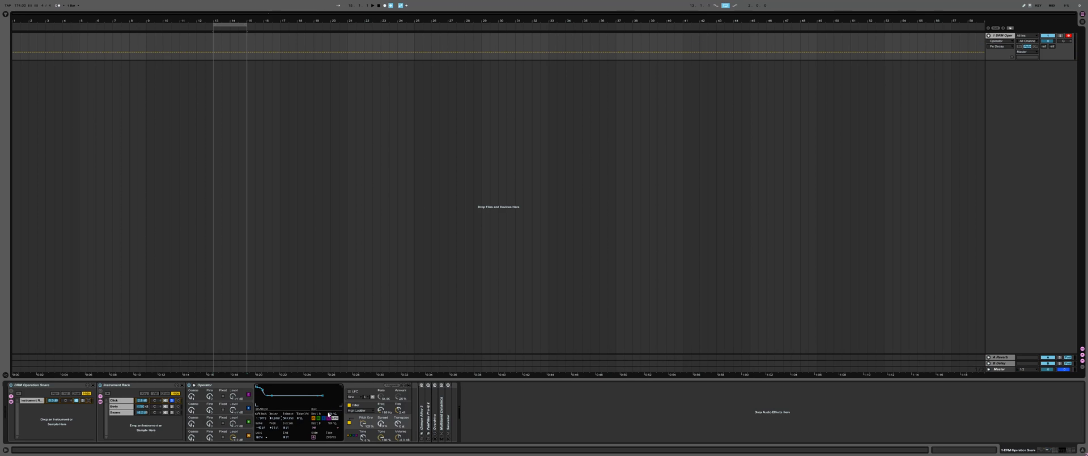
Turn the Click chain's pitch envelope on and shorten its decay to 35.2 ms
click(349, 423)
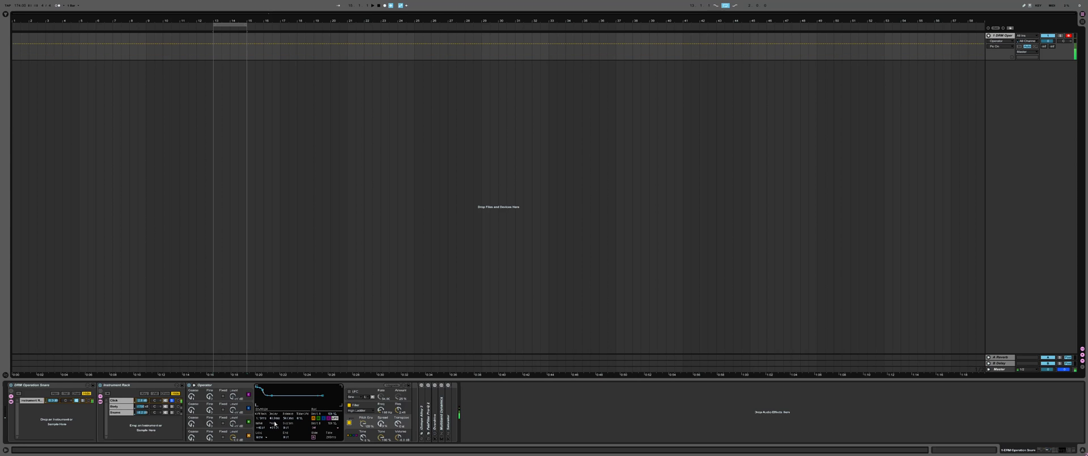
drag(277, 422, 276, 435)
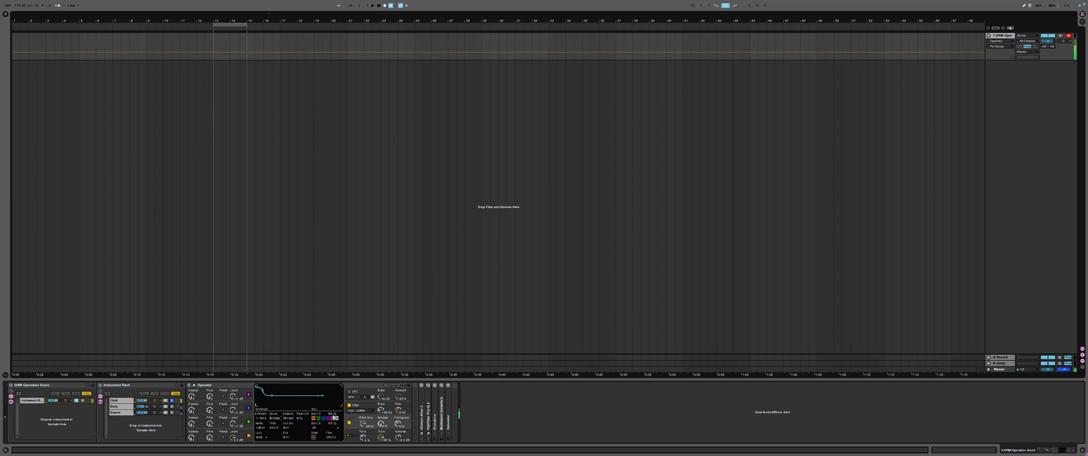
click(360, 407)
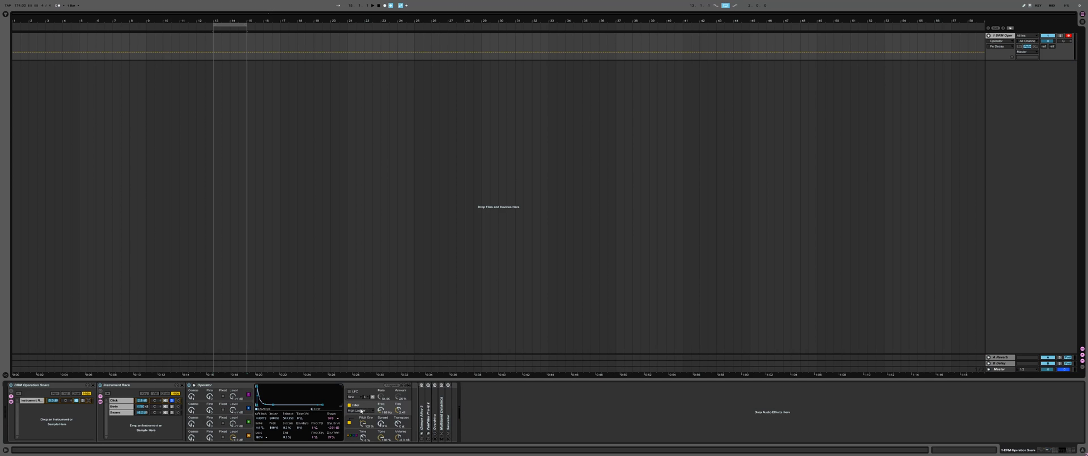
Keep the filter on High Ladder and review its frequency and resonance on the response curve
click(359, 410)
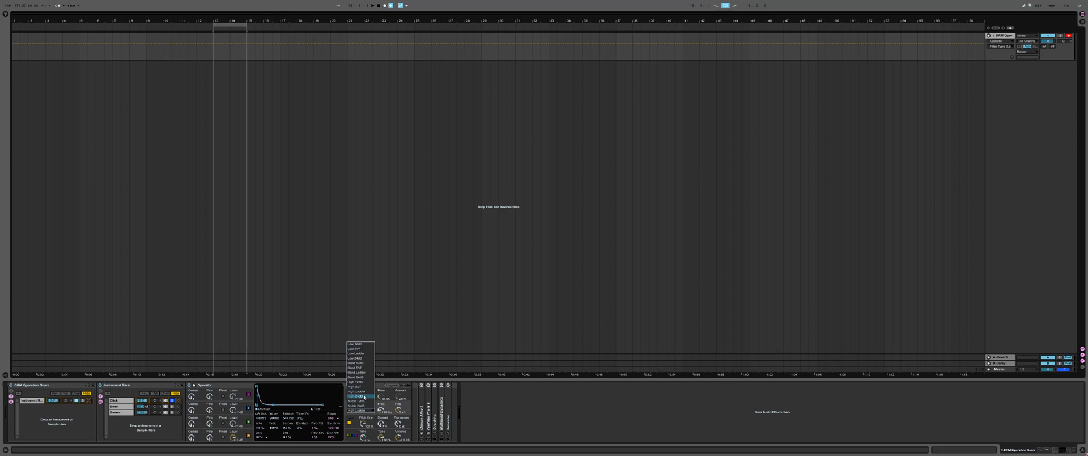
click(357, 391)
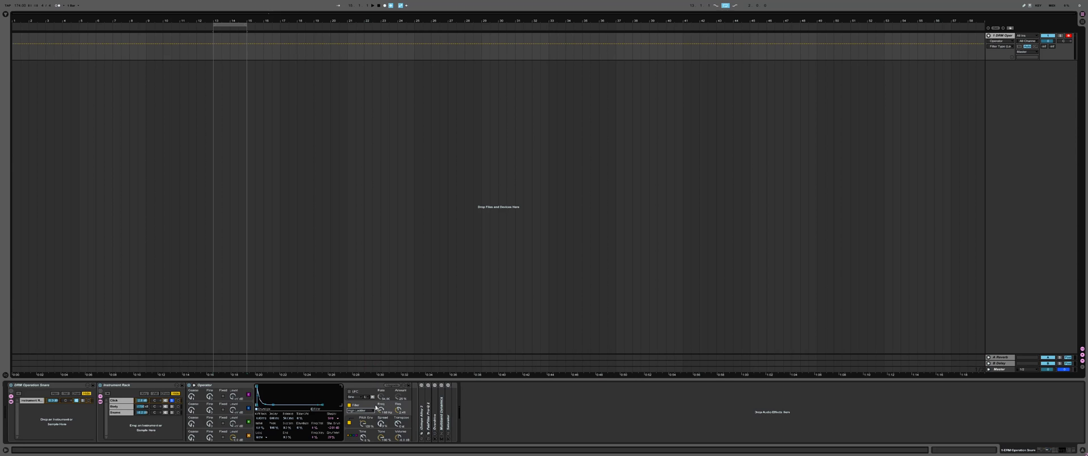
click(381, 410)
click(313, 409)
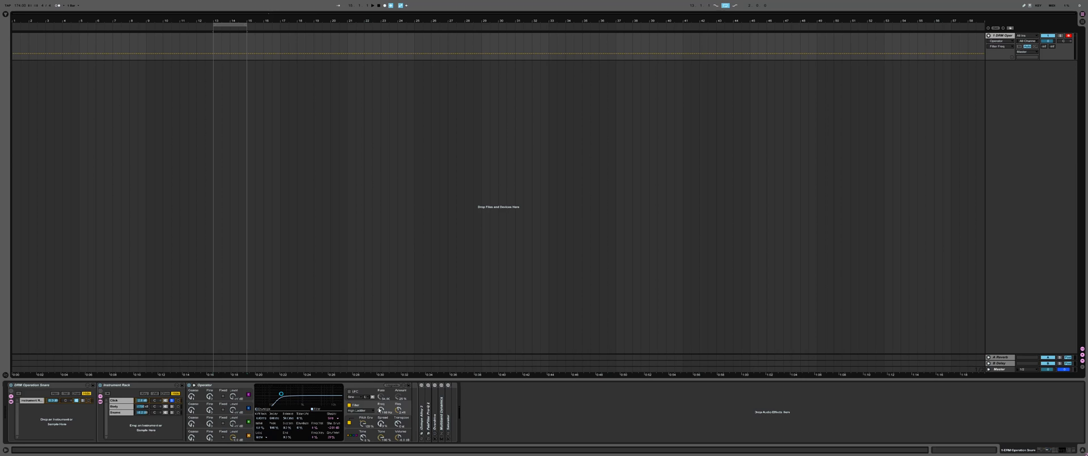
click(400, 409)
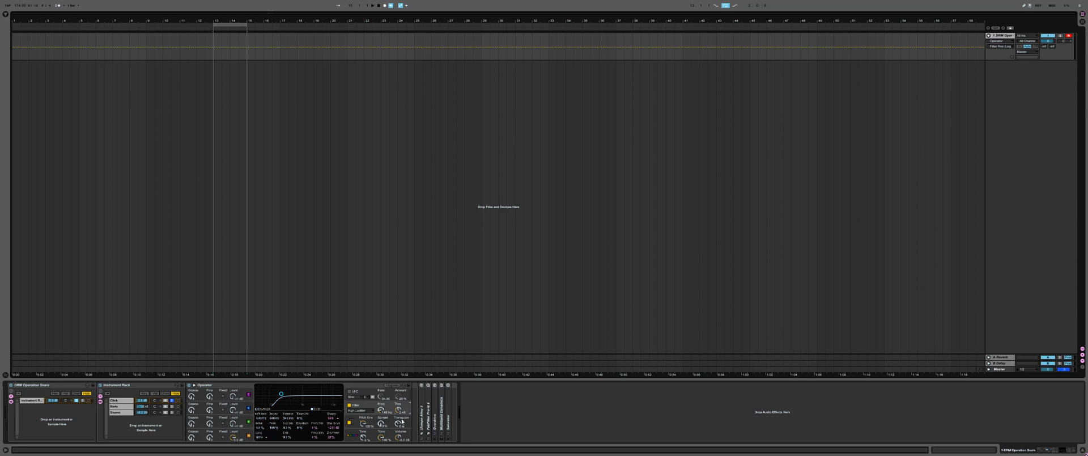
click(256, 408)
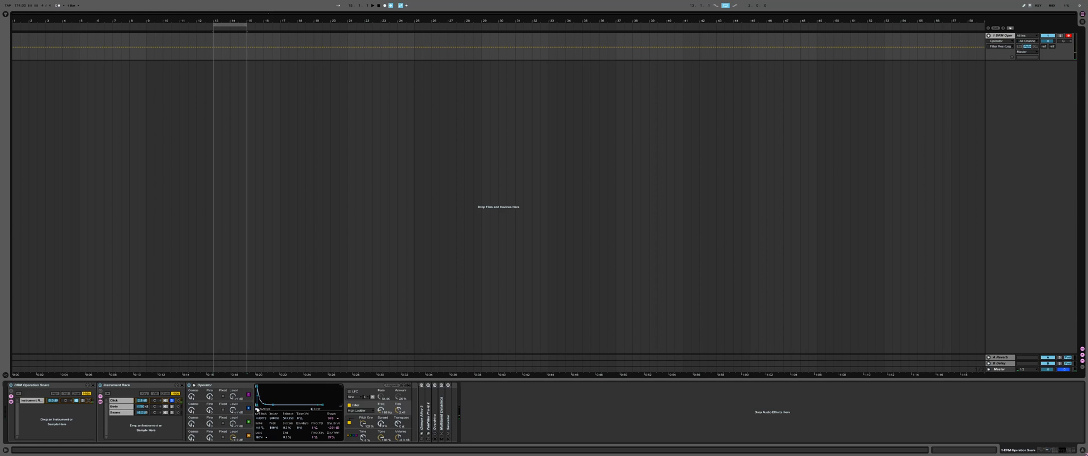
Review the shaper drive and dry/wet mix, then show Operator's global settings
click(336, 427)
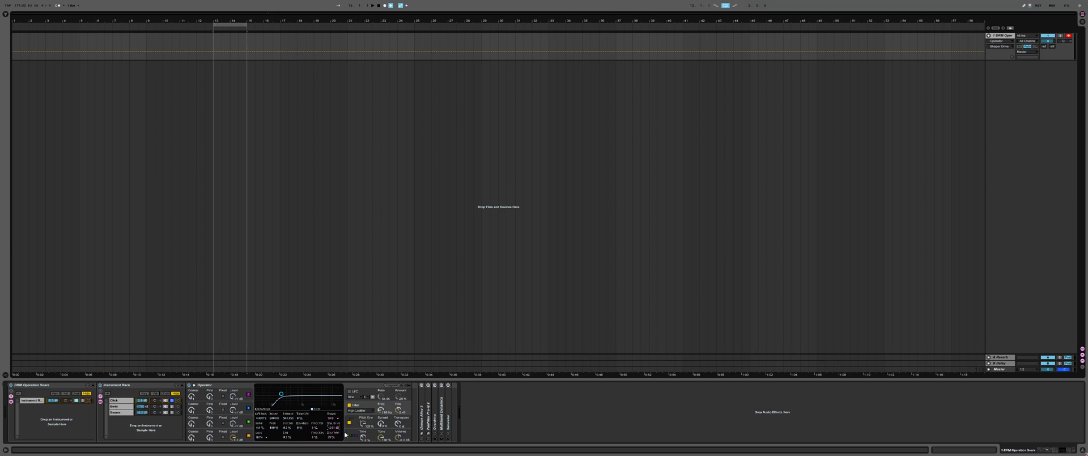
click(333, 437)
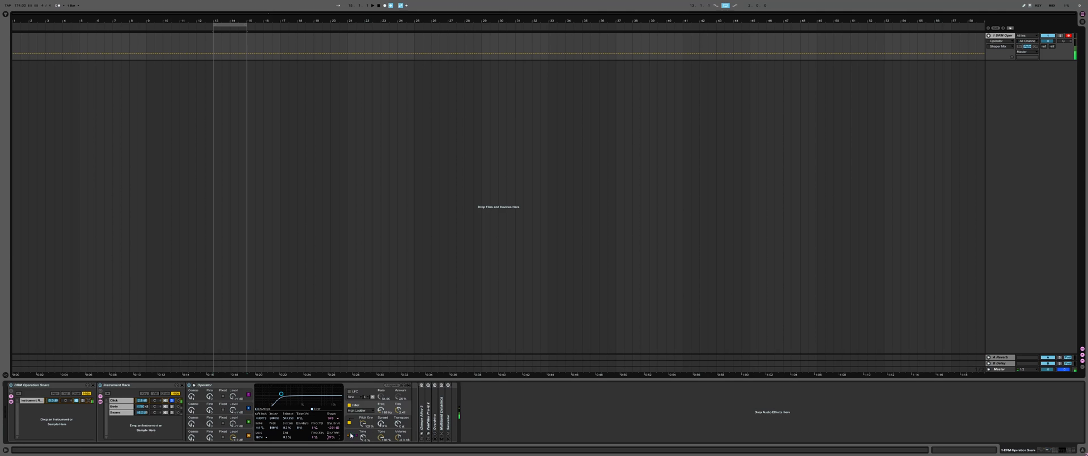
click(351, 436)
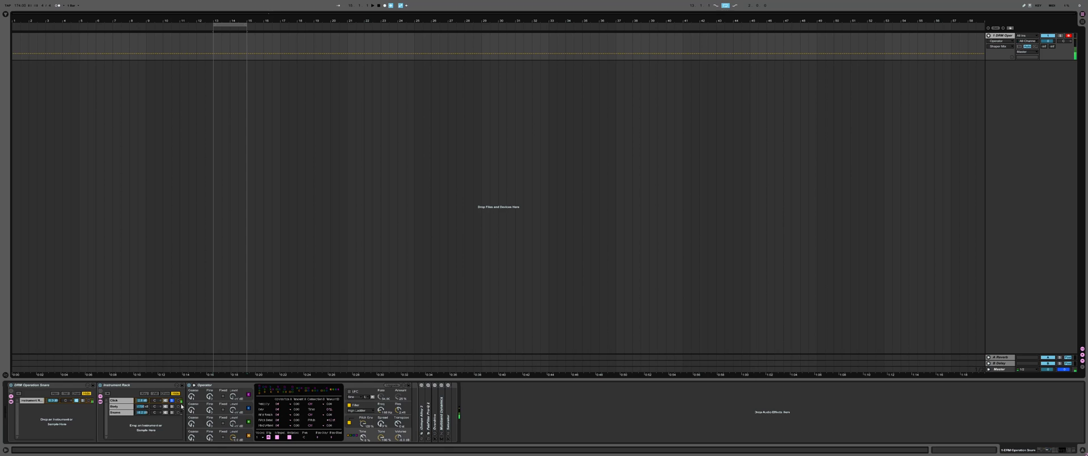
Select the Body chain and inspect its Osc-A level and amp envelope Initial and Decay
click(140, 408)
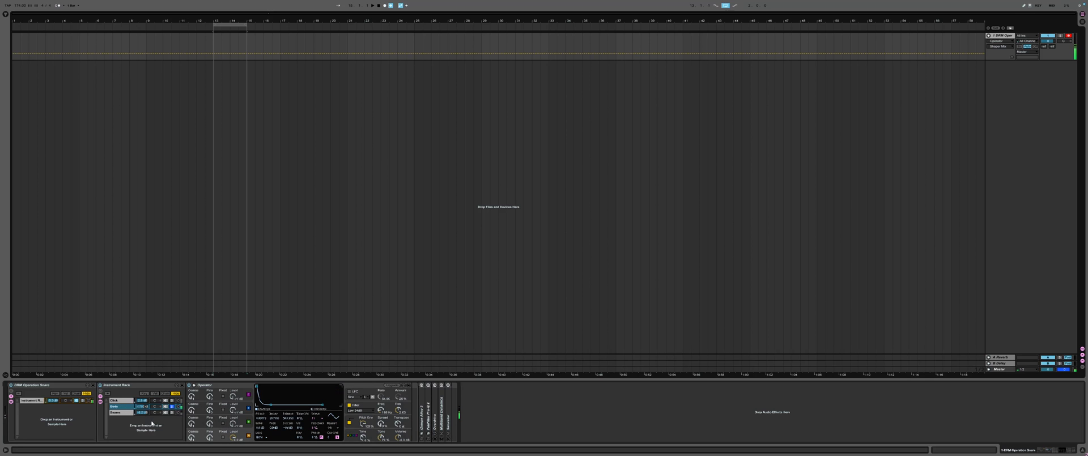
click(242, 434)
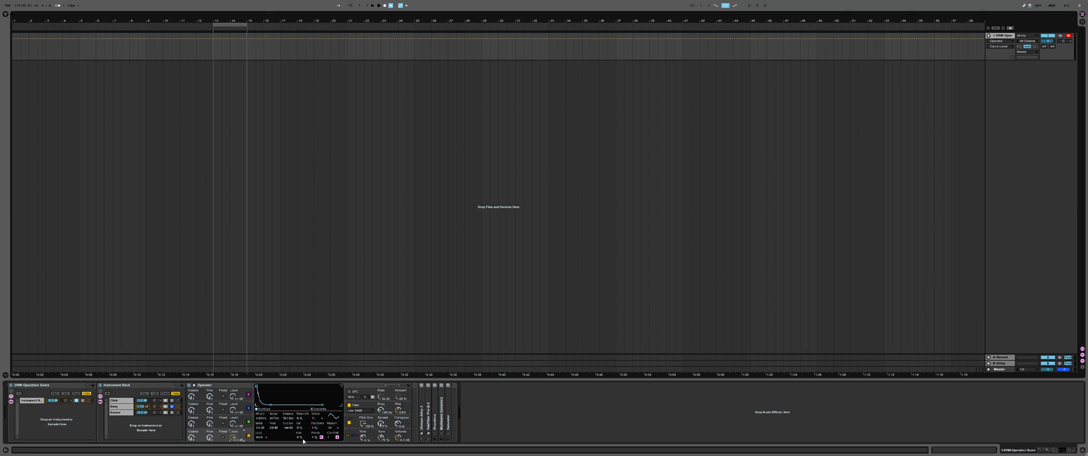
click(260, 431)
click(276, 419)
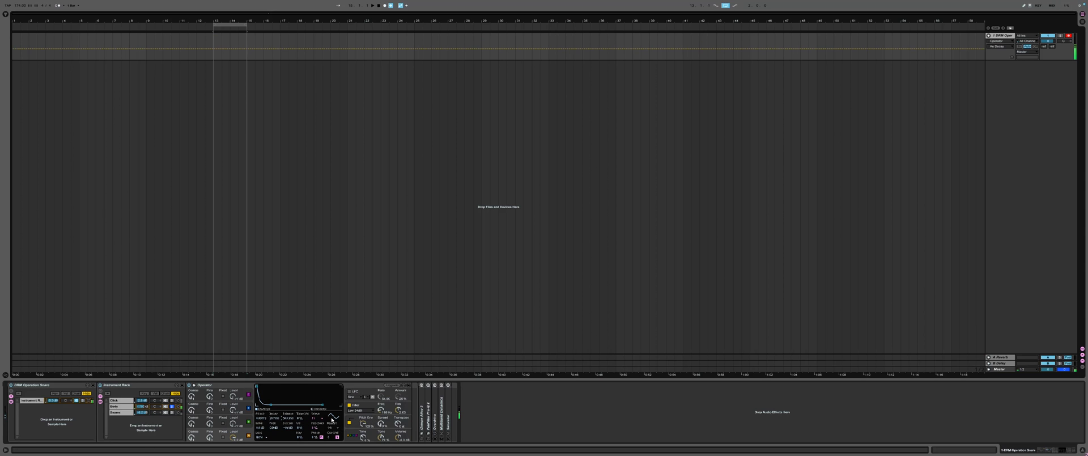
Show the Body chain's pitch envelope and inspect its Decay value
click(361, 421)
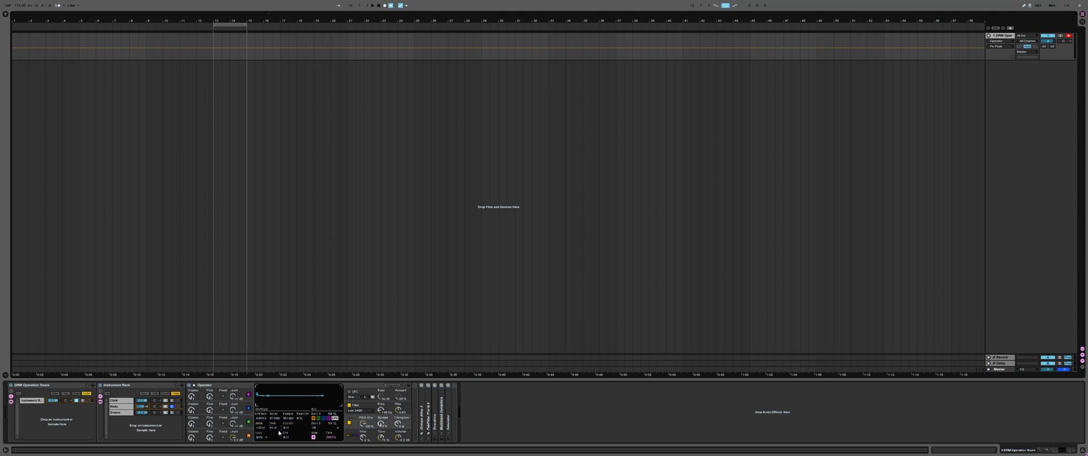
click(280, 418)
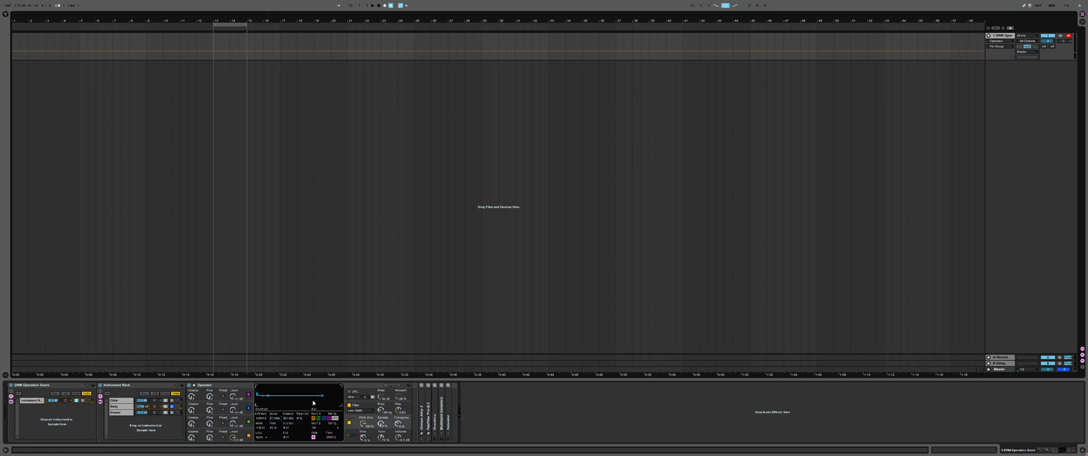
Review the Body chain's filter frequency and resonance on the response curve
click(364, 406)
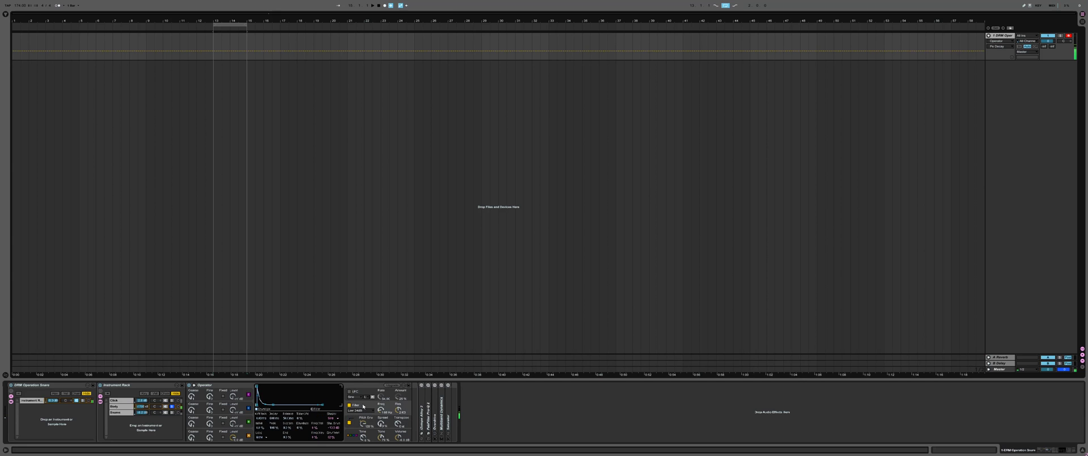
click(315, 409)
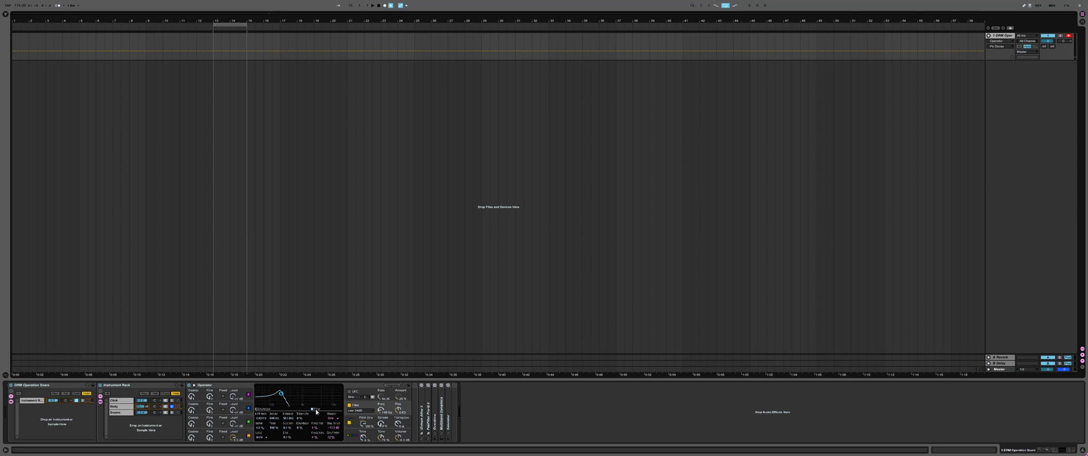
click(387, 411)
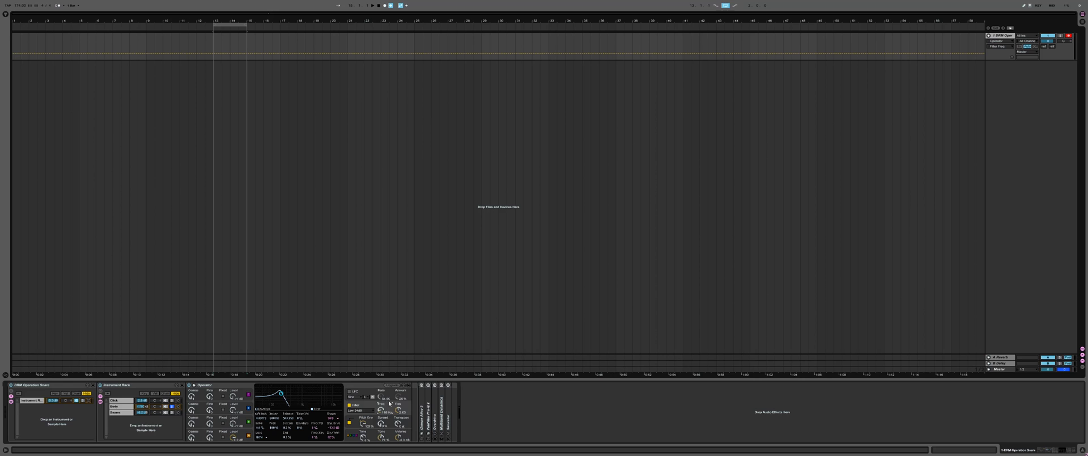
click(400, 412)
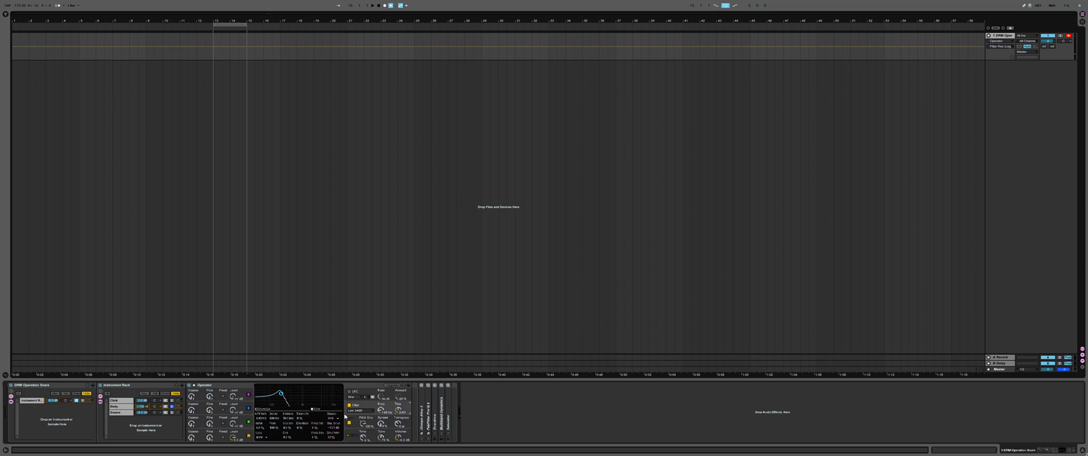
Check the shaper drive and 12% dry/wet mix, then show Operator's global voice and modulation settings
click(334, 427)
click(332, 437)
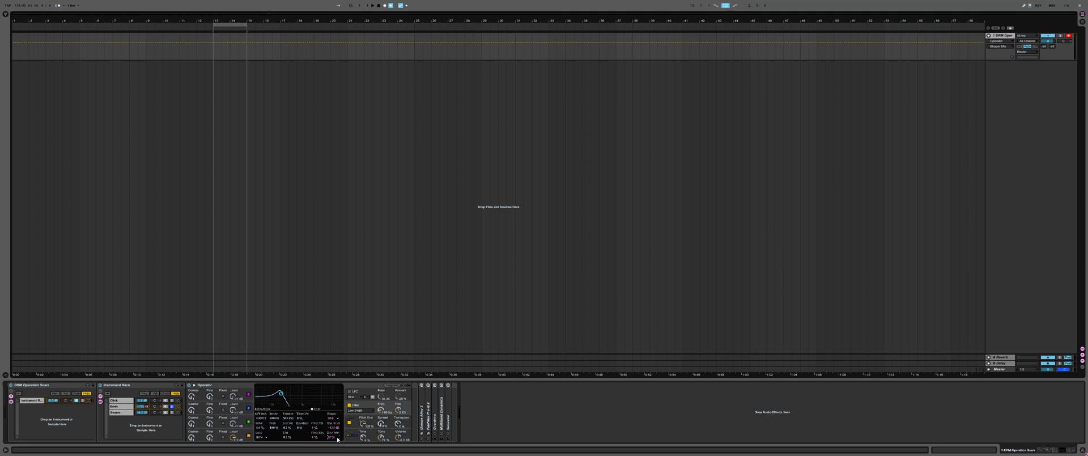
click(337, 428)
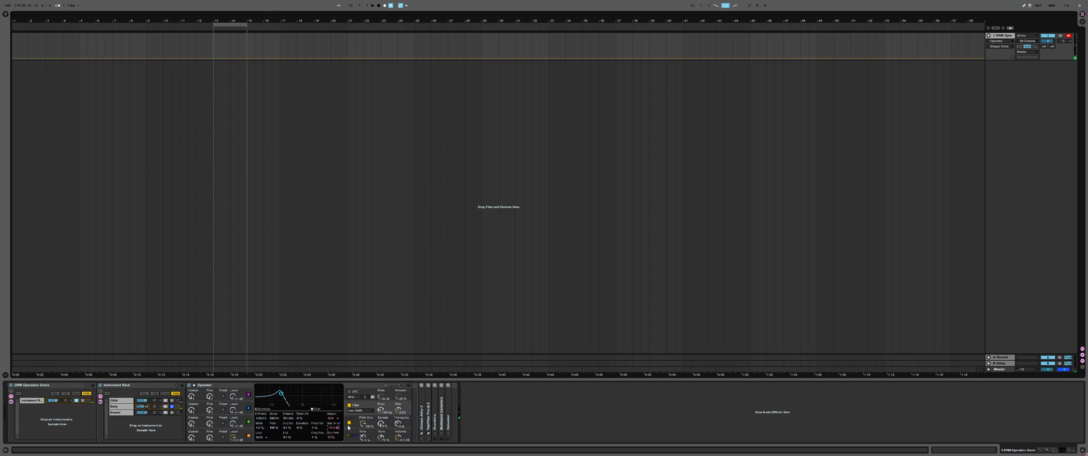
click(352, 438)
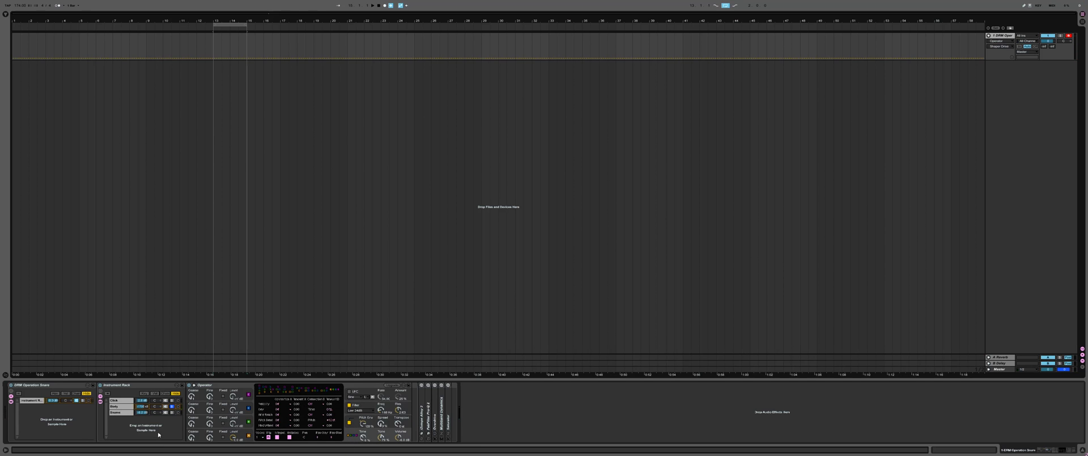
Select the Snare chain and bring Osc-A Level, amp Attack and amp Decay into the automation lane
click(127, 413)
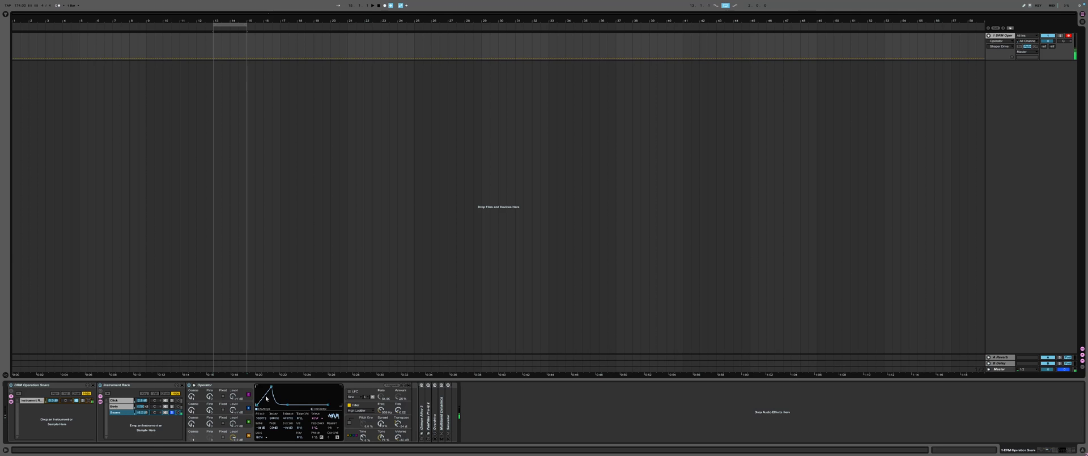
click(237, 435)
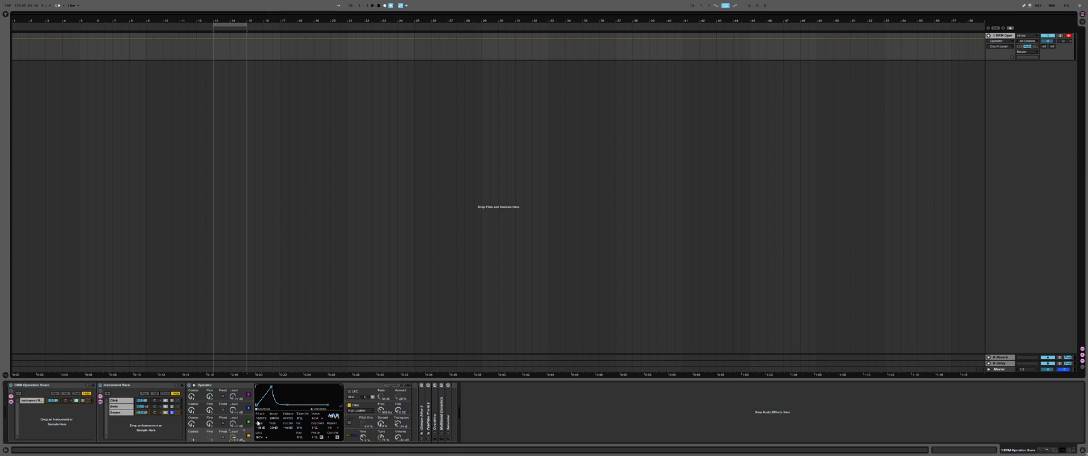
click(267, 419)
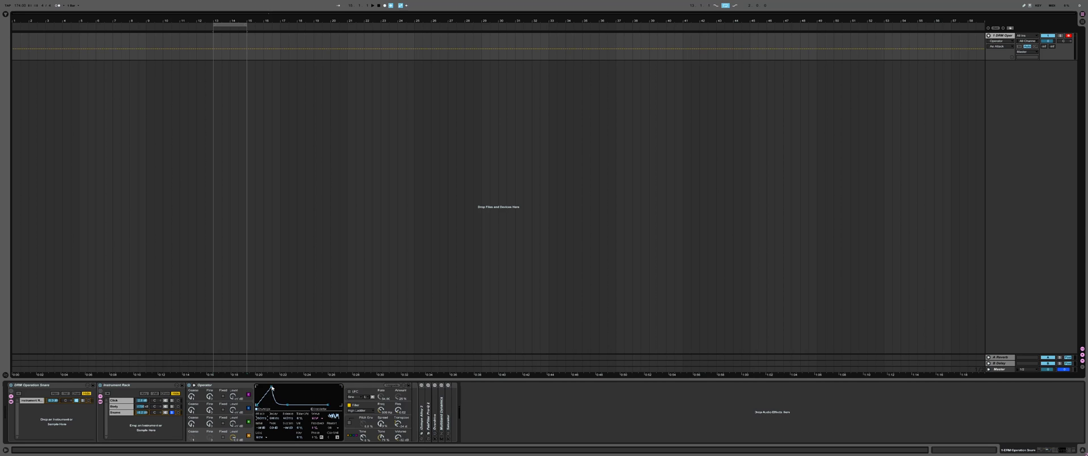
click(275, 418)
Put the Snare chain's Filter Freq, Res and filter envelope amount and decay into the automation lane
click(364, 405)
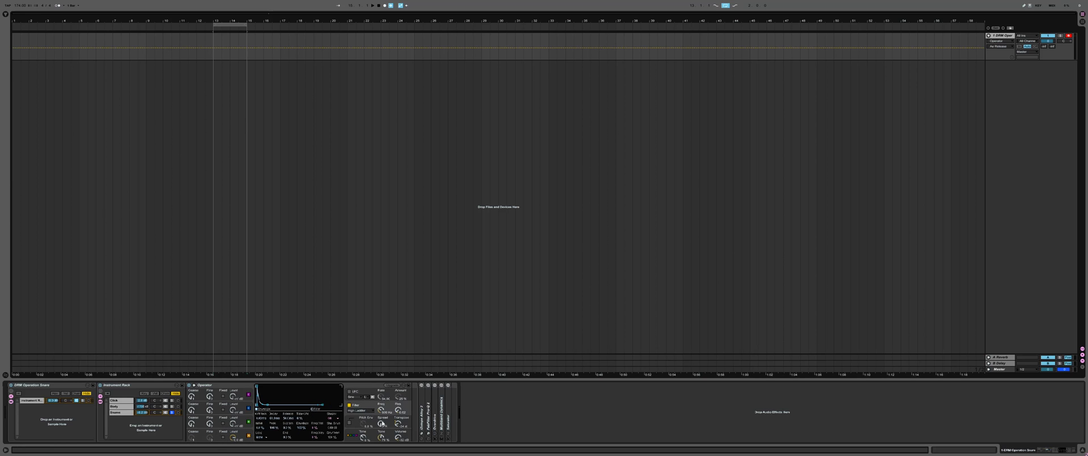
click(390, 414)
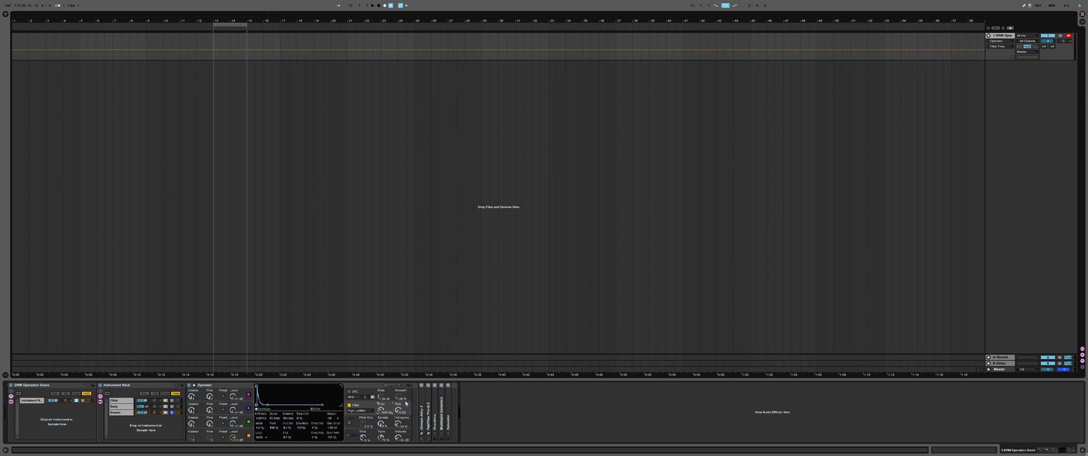
click(317, 408)
click(399, 412)
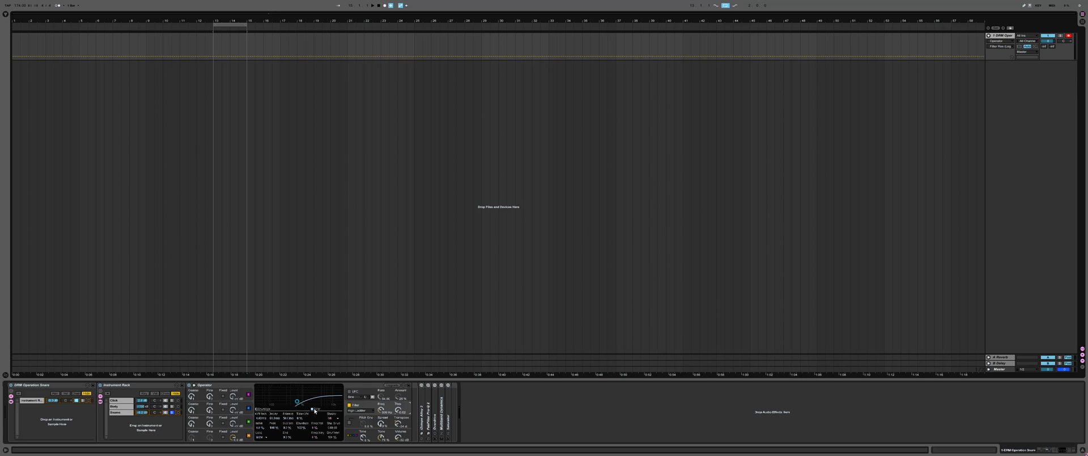
click(303, 430)
click(279, 418)
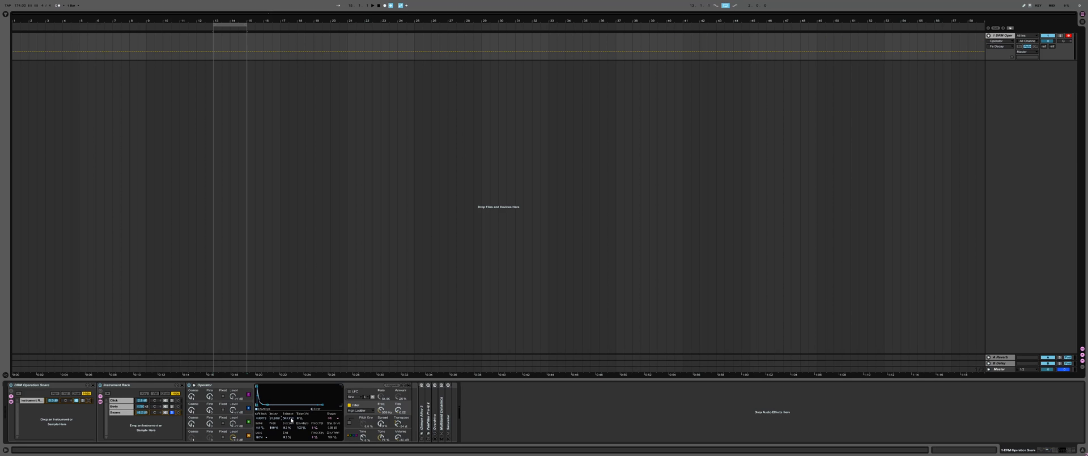
Try lowering the filter envelope amount, undo it, and take the Snare chain out of solo
click(298, 427)
key(Delete)
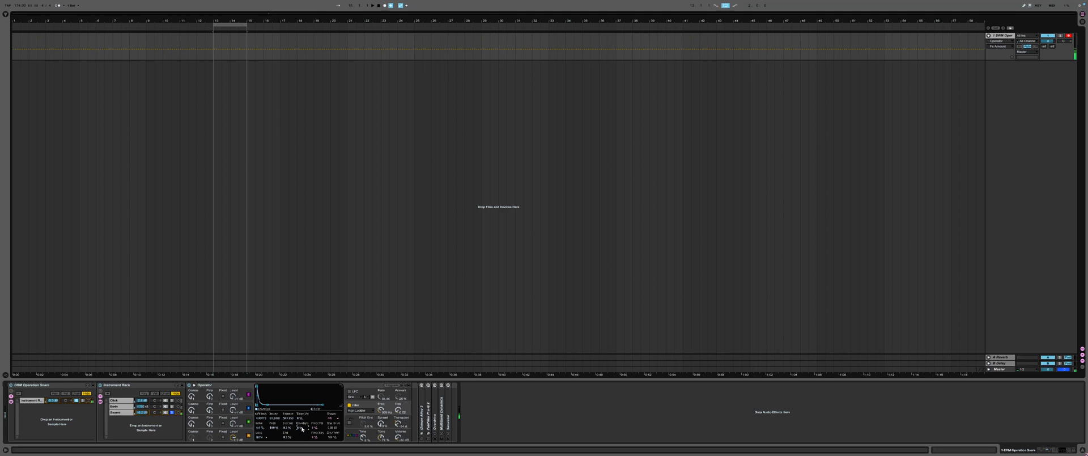
key(ctrl+z)
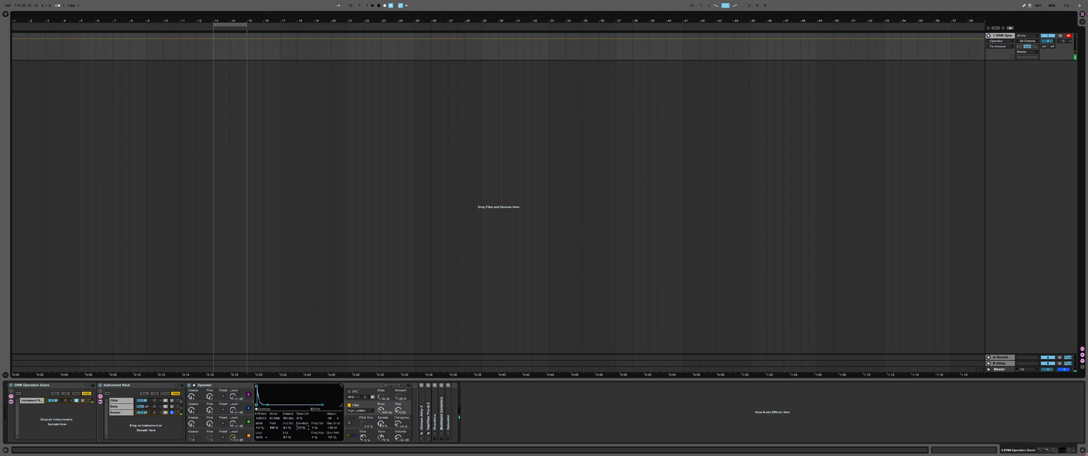
click(172, 413)
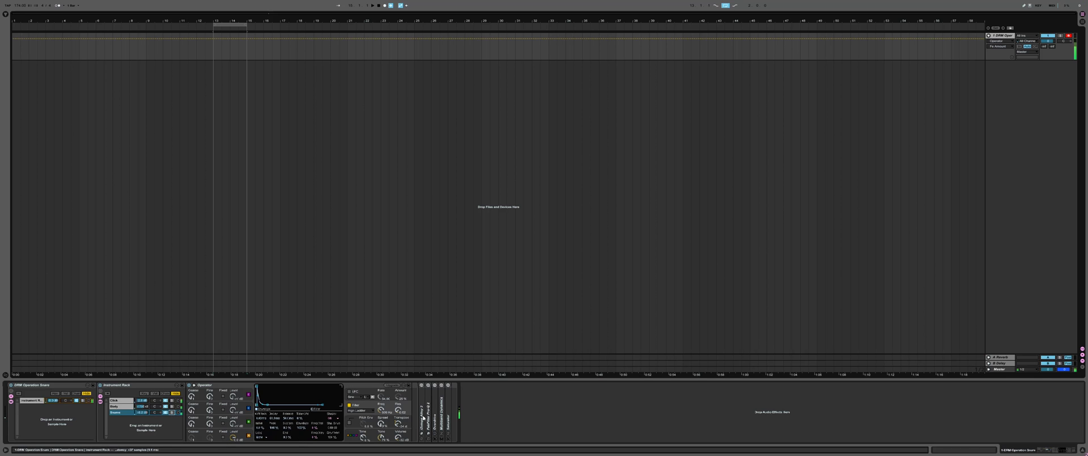
Open the Alloy 2 plugin window, centre it on screen and switch to the Equalizer module
click(423, 390)
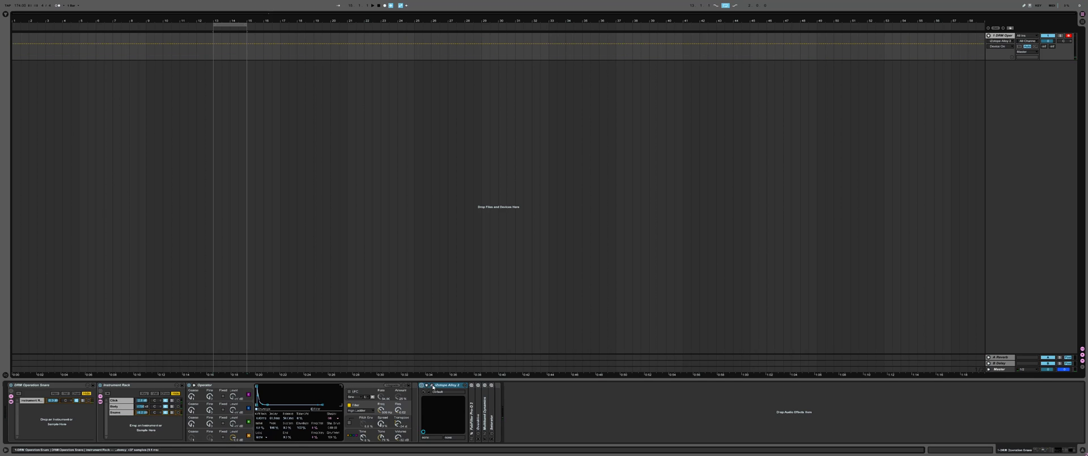
click(433, 387)
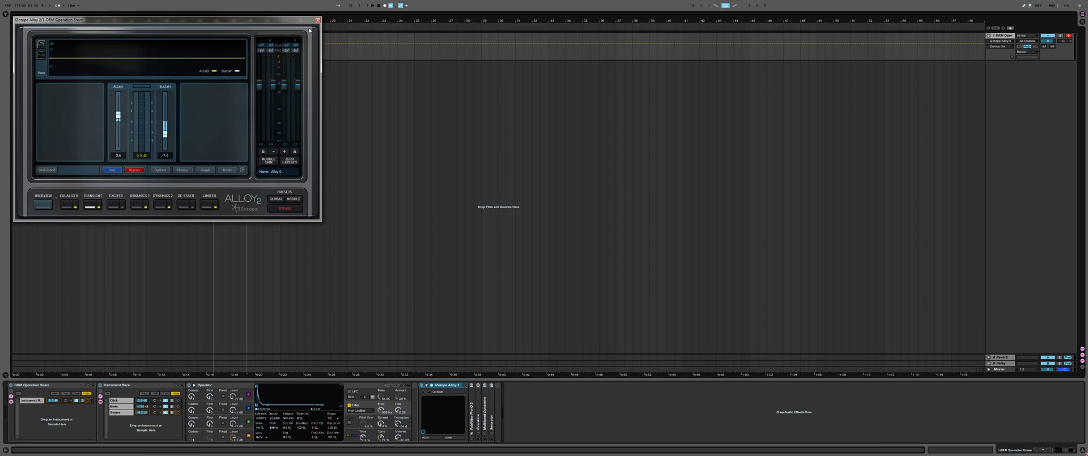
drag(309, 27, 531, 93)
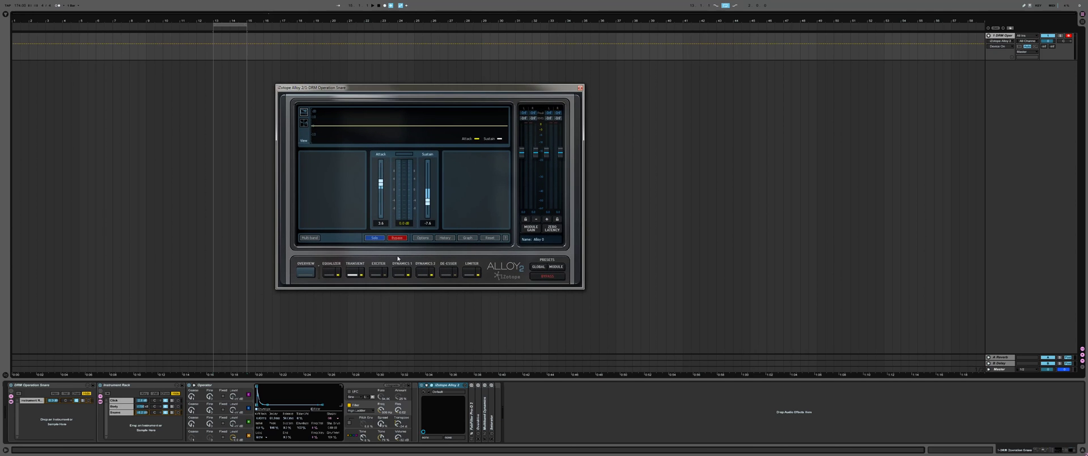
click(331, 271)
drag(425, 94, 474, 91)
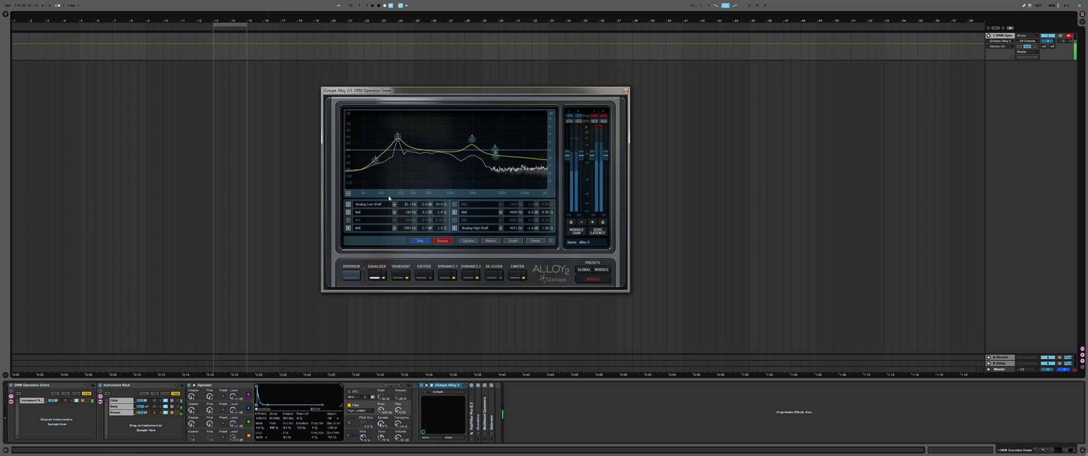
Inspect the 81 Hz low shelf, 4071 Hz high shelf and 182 Hz bell bands
click(377, 161)
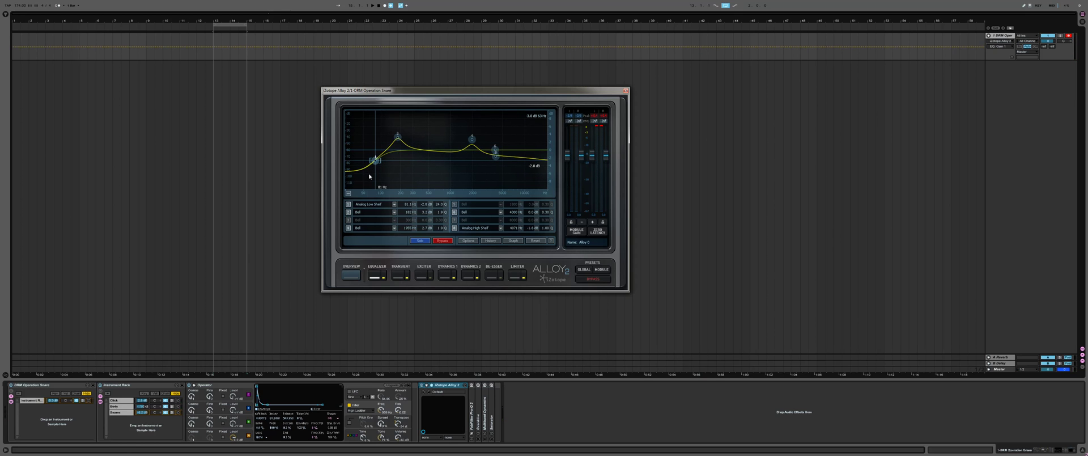
click(498, 149)
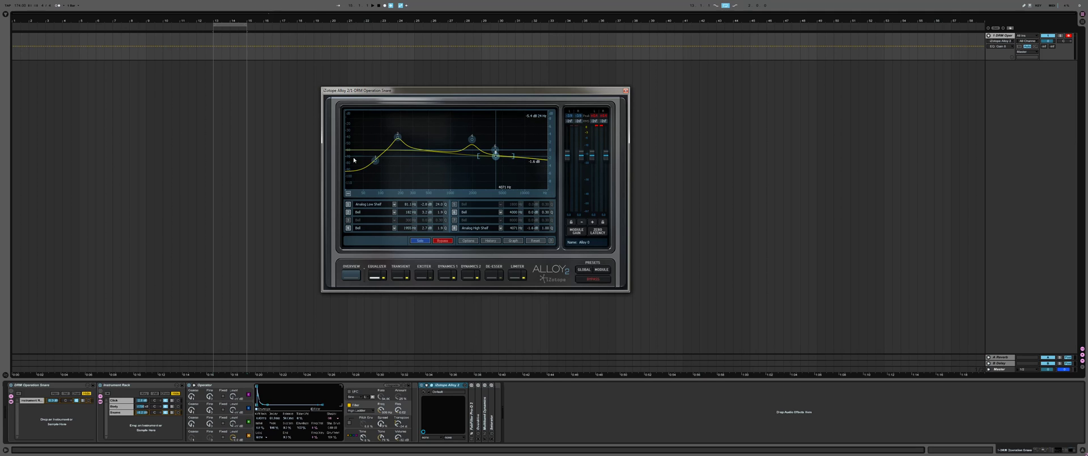
click(376, 161)
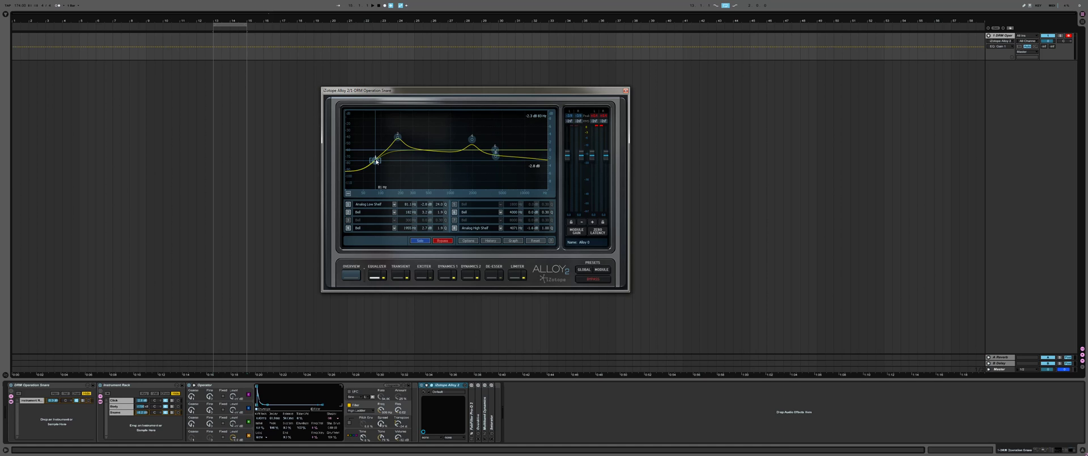
click(398, 138)
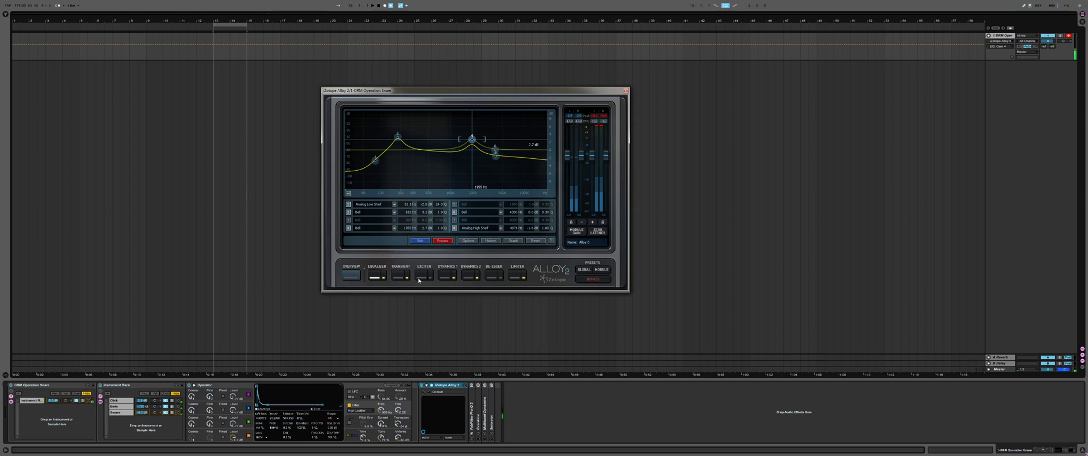
Lower Alloy's Transient sustain to -9.8 and compare the module bypassed and active
click(399, 276)
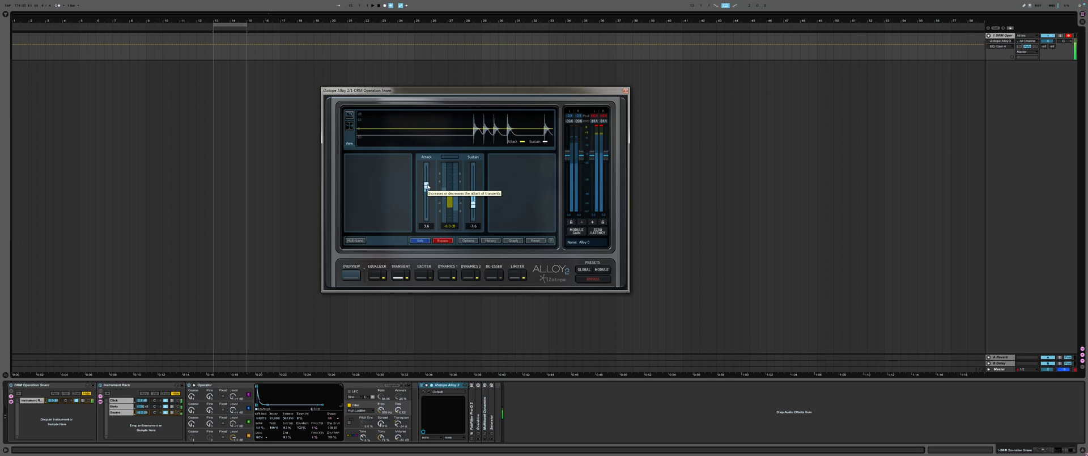
drag(474, 212, 473, 216)
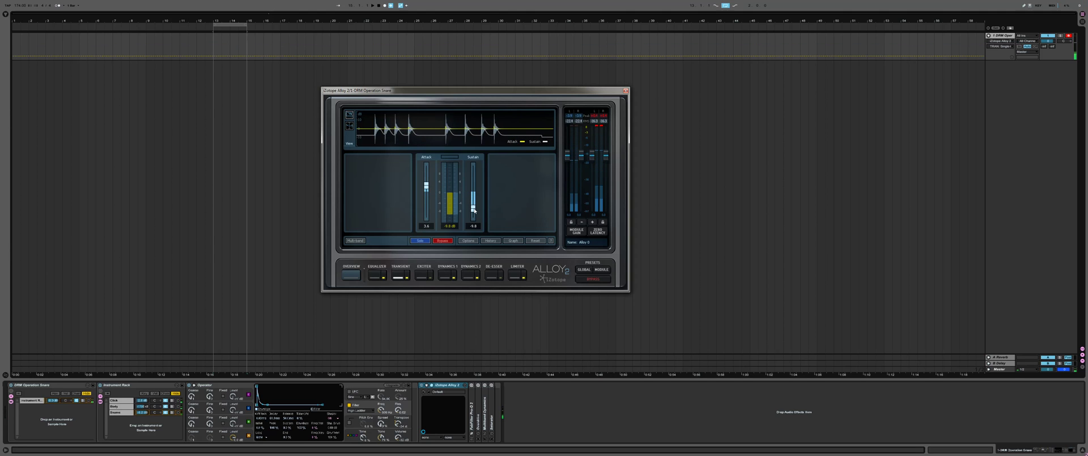
click(407, 277)
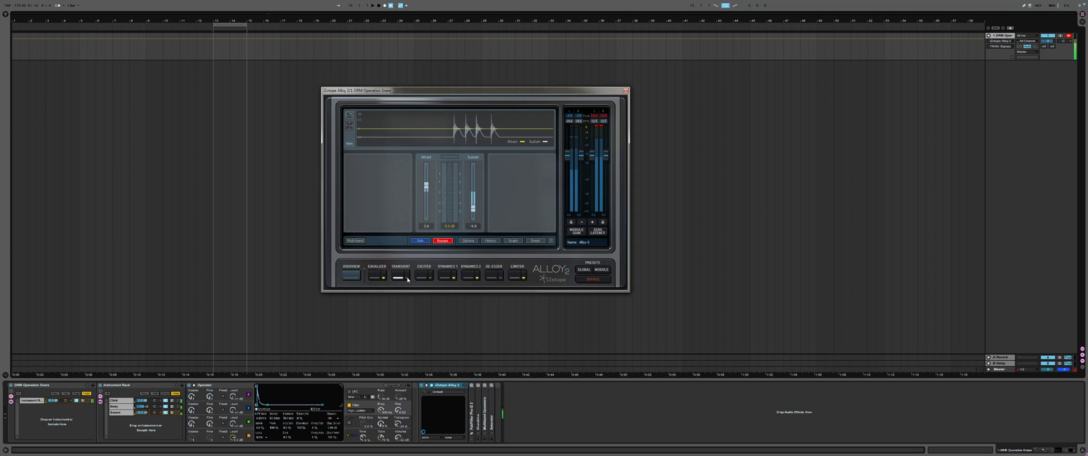
click(407, 277)
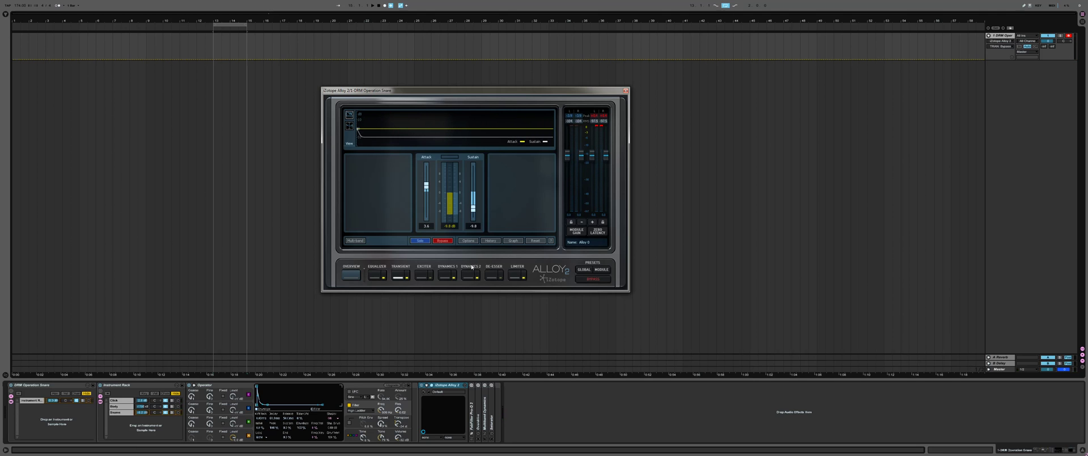
Review Alloy 2's Dynamics 1 compressor and gate, then show Dynamics 2 (ratio 30.0, threshold -5.7)
click(448, 276)
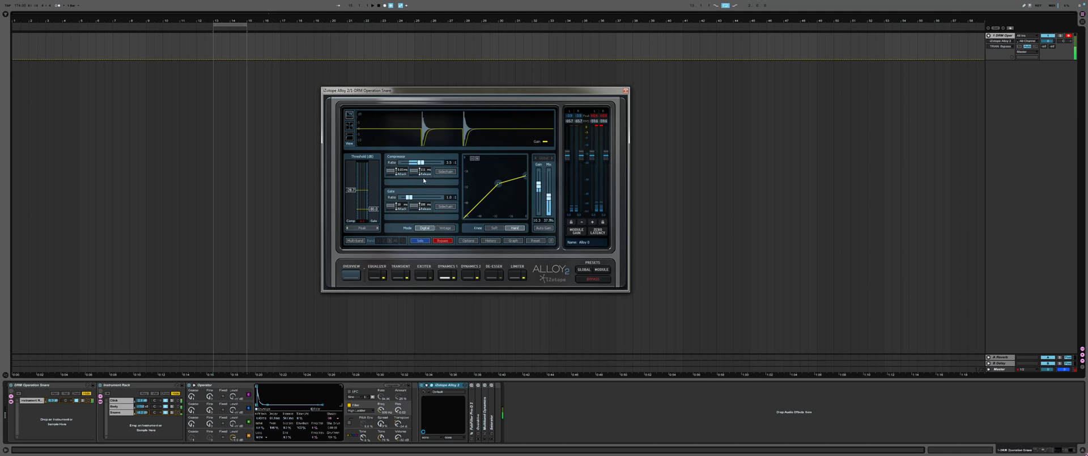
click(472, 276)
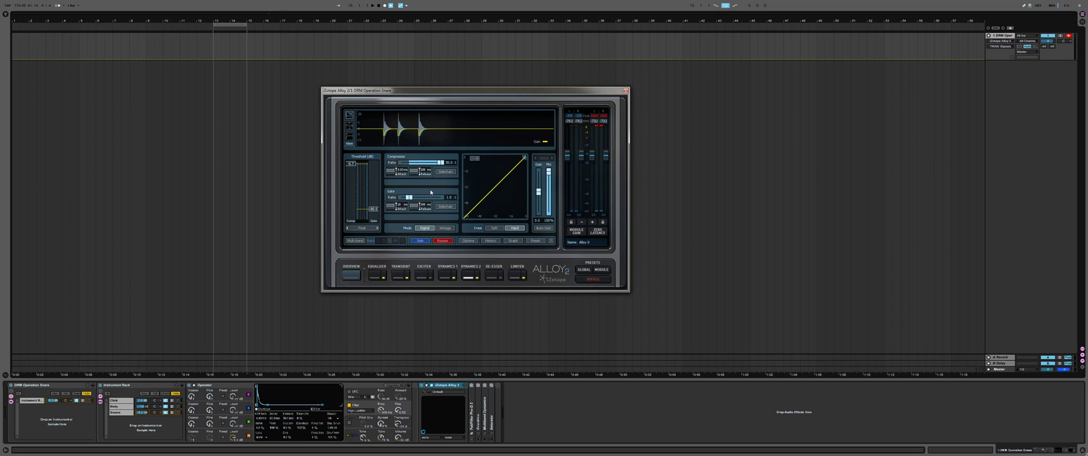
Look over Alloy 2's Limiter module, then close the Alloy 2 window
click(517, 278)
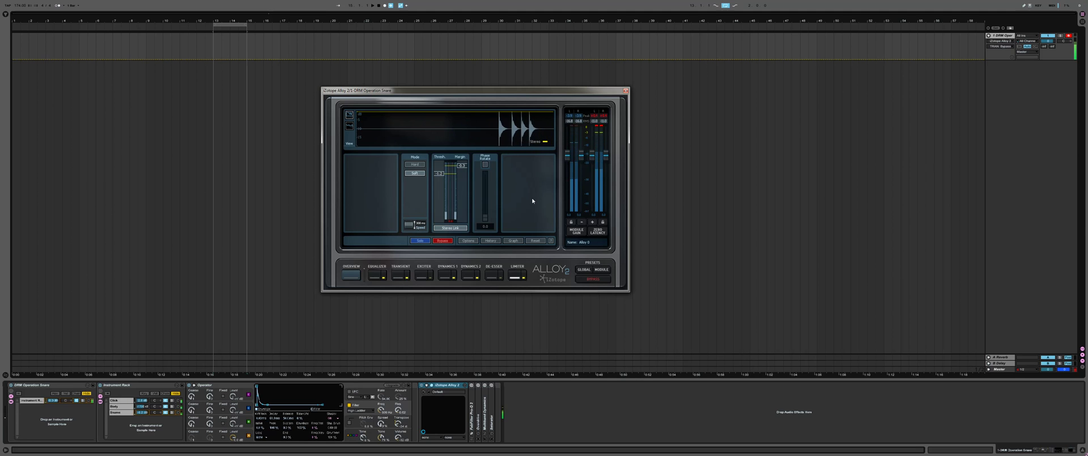
click(626, 91)
Unfold the Pro-Q device and bring its Pro-Q 2 window to screen centre
double_click(471, 403)
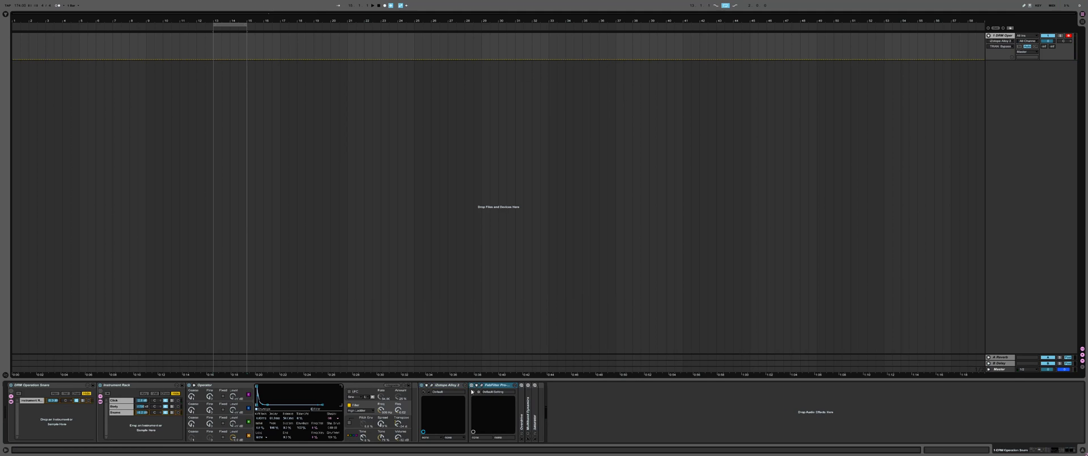
click(481, 387)
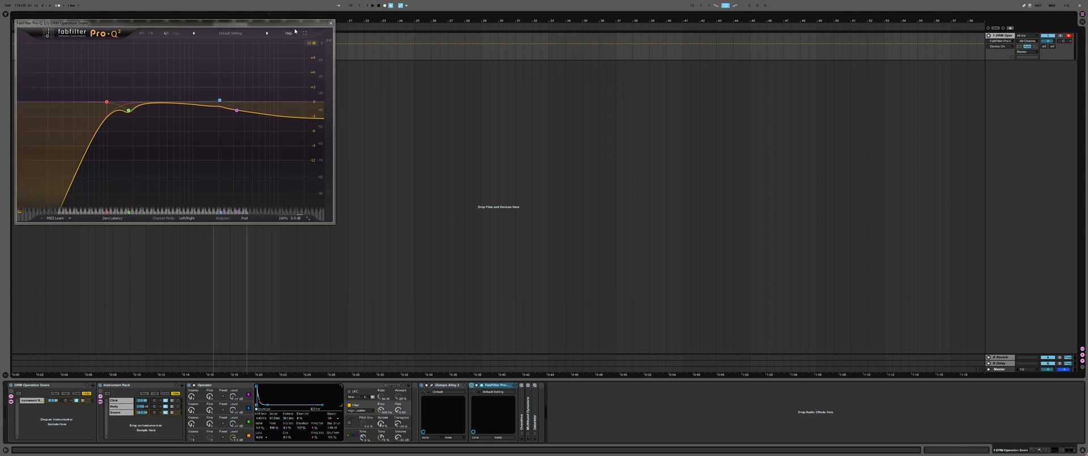
drag(294, 24, 670, 80)
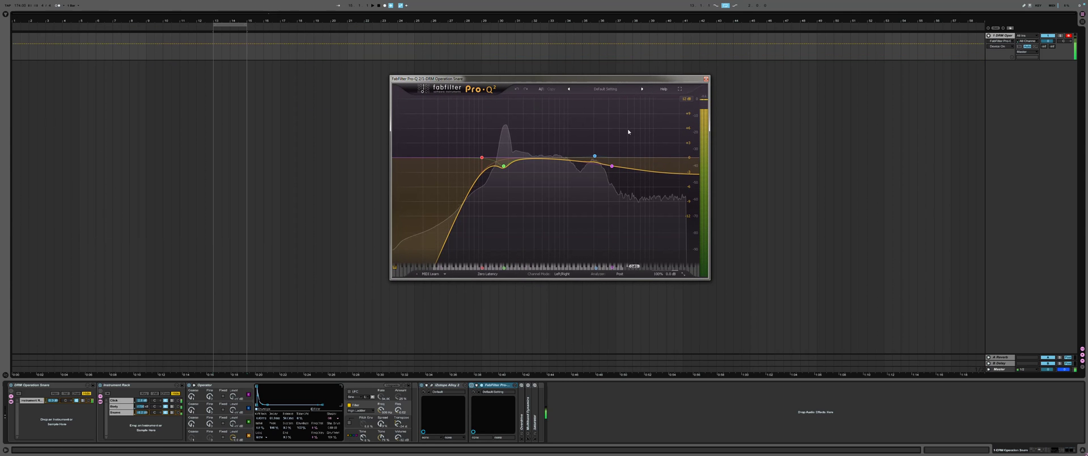
Inspect the Pro-Q 2 high shelf, bell and low cut bands, then close the EQ window
mouse_move(493, 132)
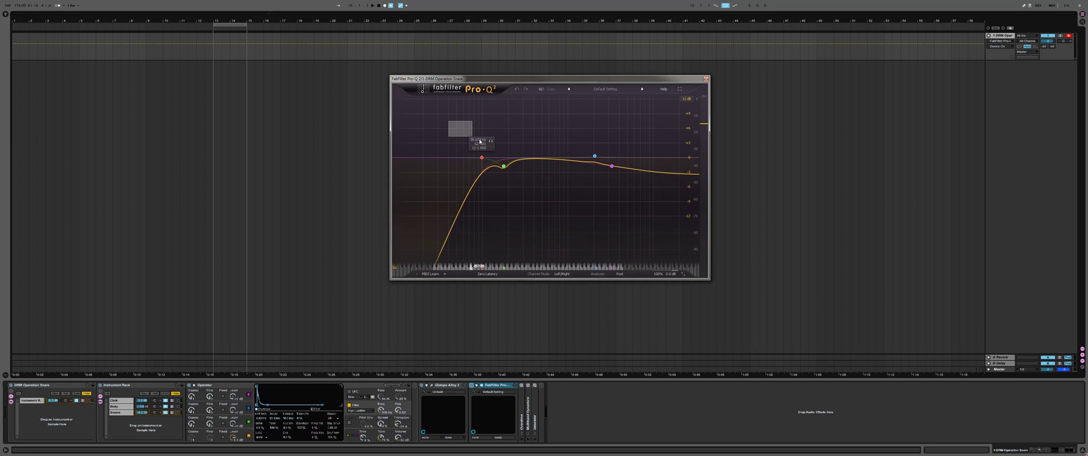
drag(480, 141, 698, 214)
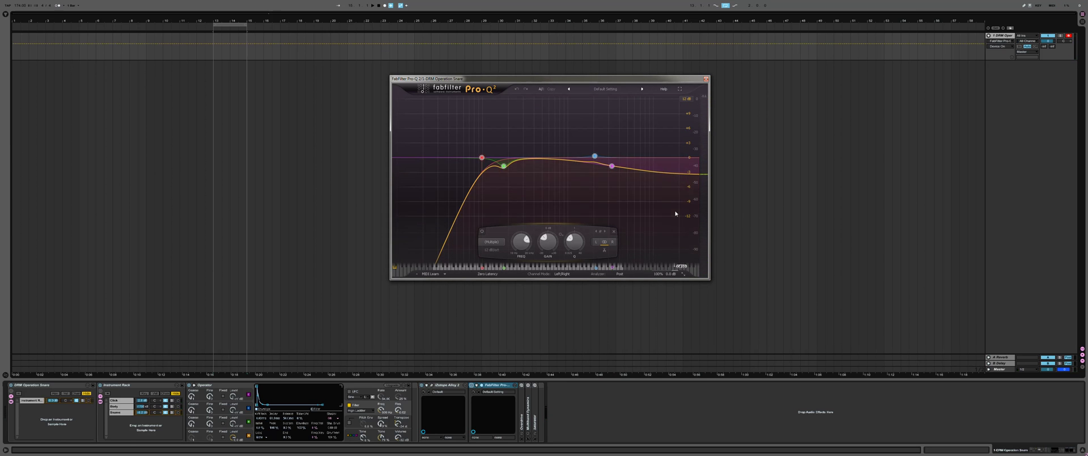
click(676, 213)
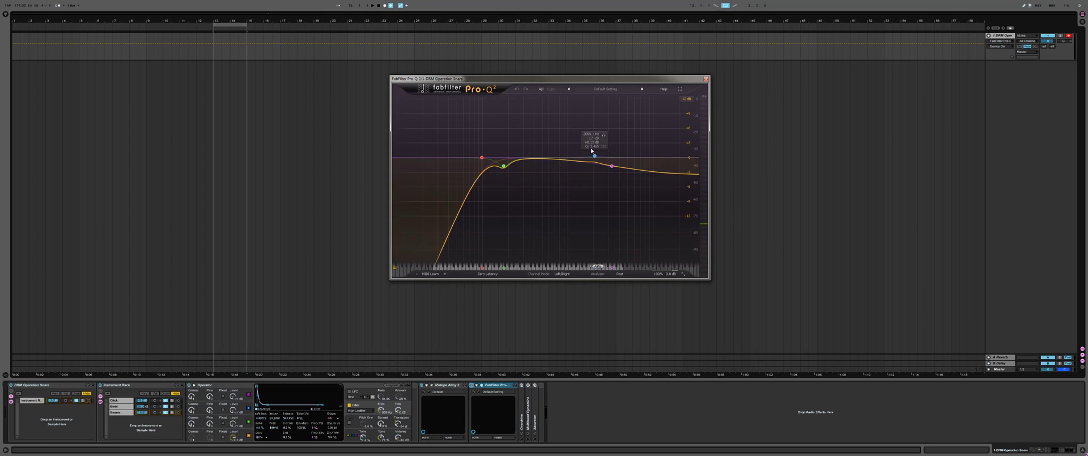
click(611, 166)
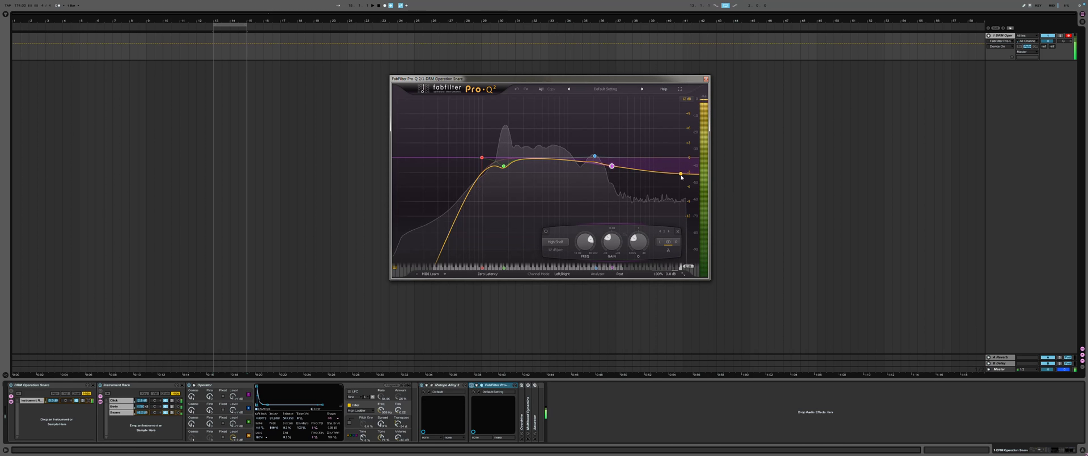
click(502, 165)
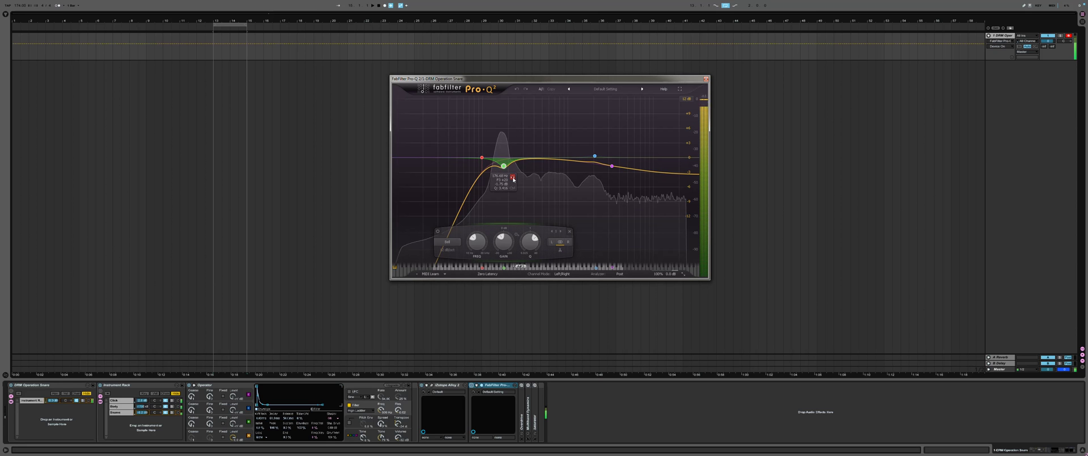
click(482, 159)
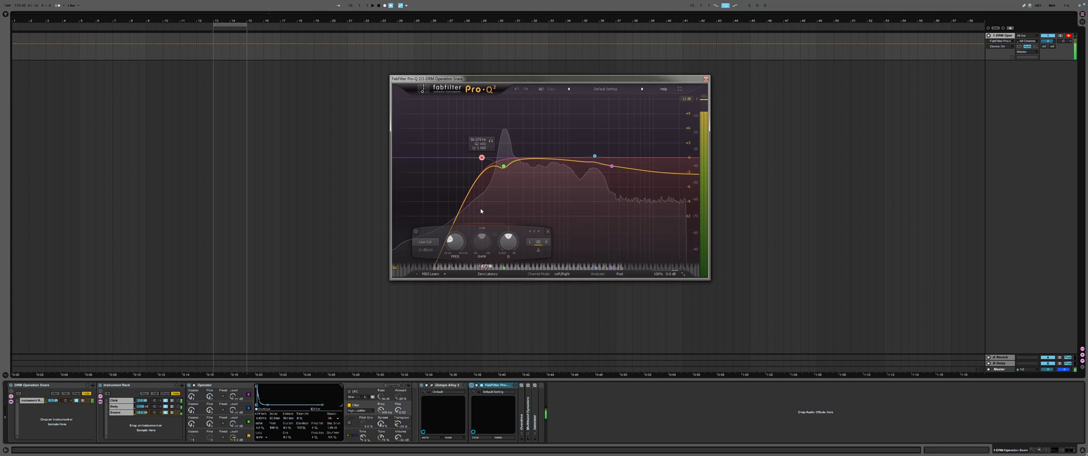
click(707, 78)
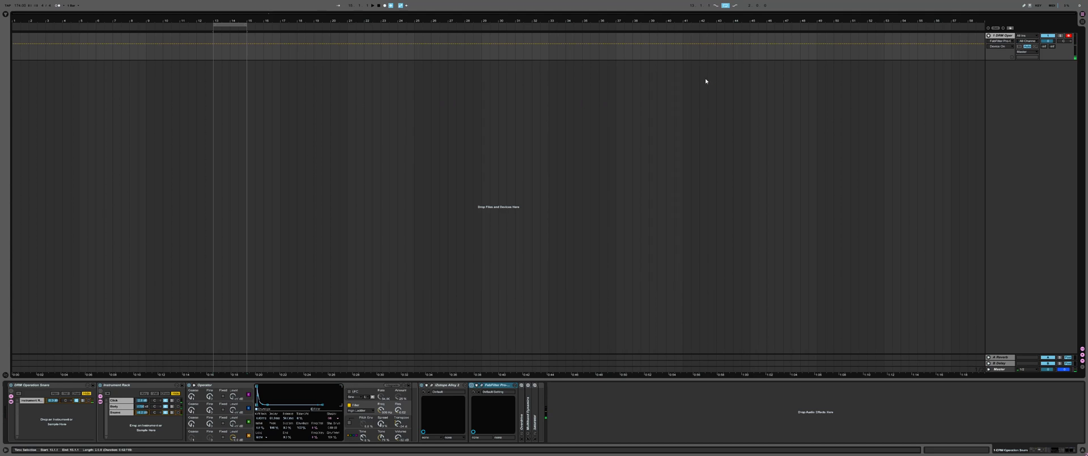
Unfold Overdrive, show its Drive, Tone and Dry/Wet automation, and lower the Tone slightly
click(523, 398)
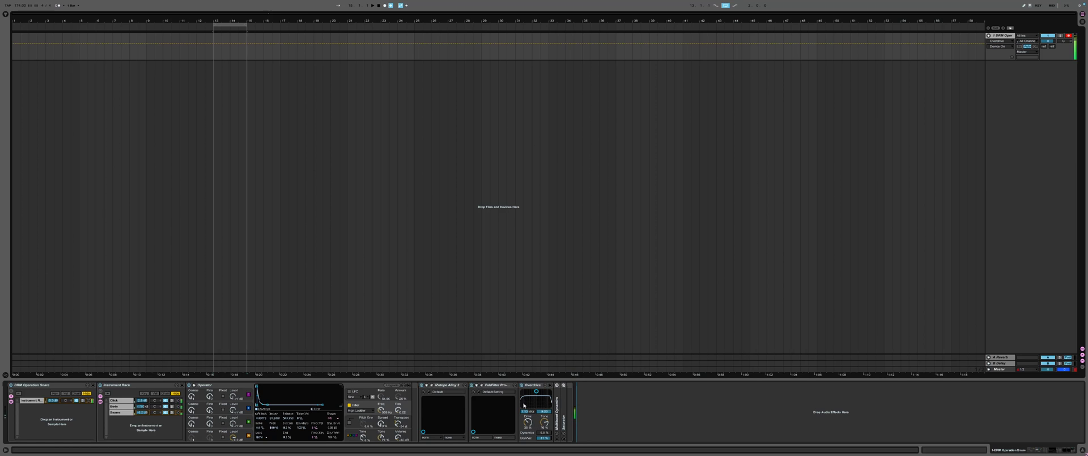
click(533, 424)
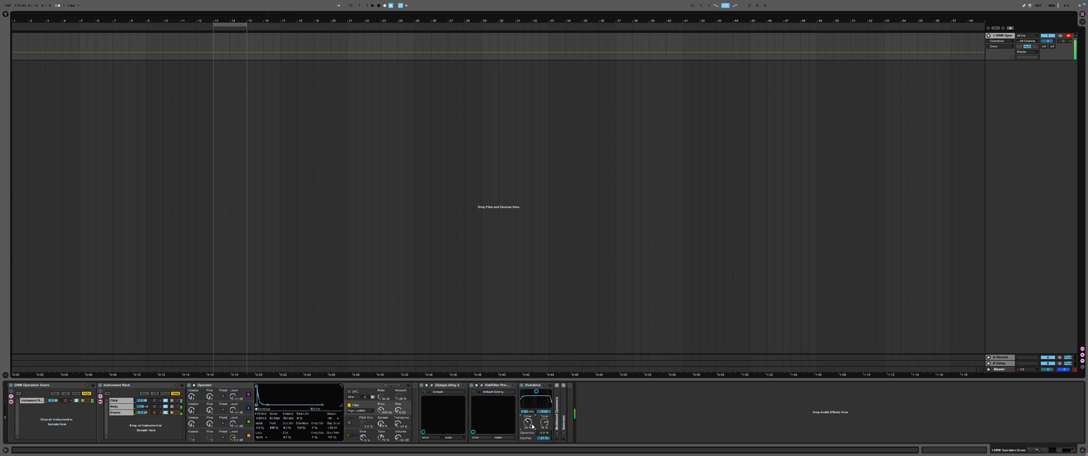
click(547, 424)
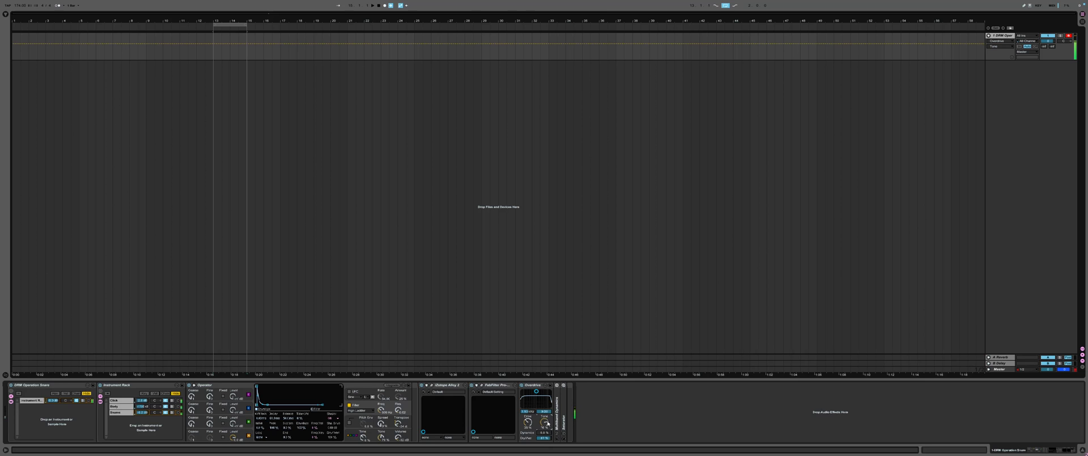
drag(547, 423, 542, 423)
click(545, 437)
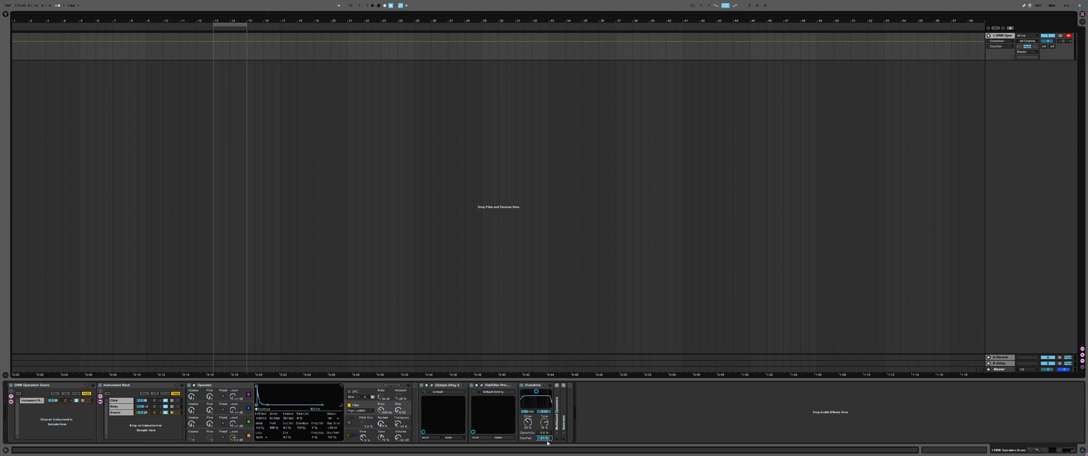
Expand the folded Multiband Dynamics device that follows Overdrive
double_click(560, 400)
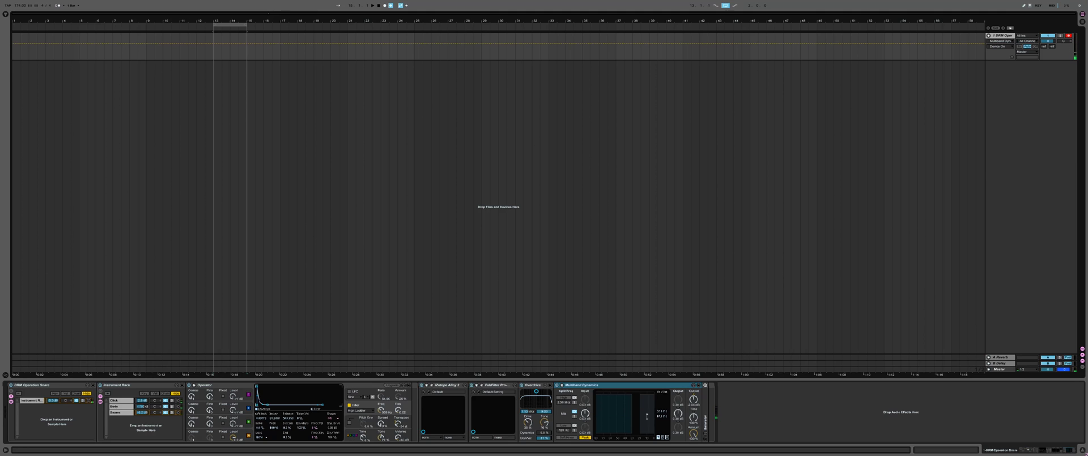
Unfold Saturator, turn Soft Clip on, and toggle its DC filter off and back on
double_click(707, 401)
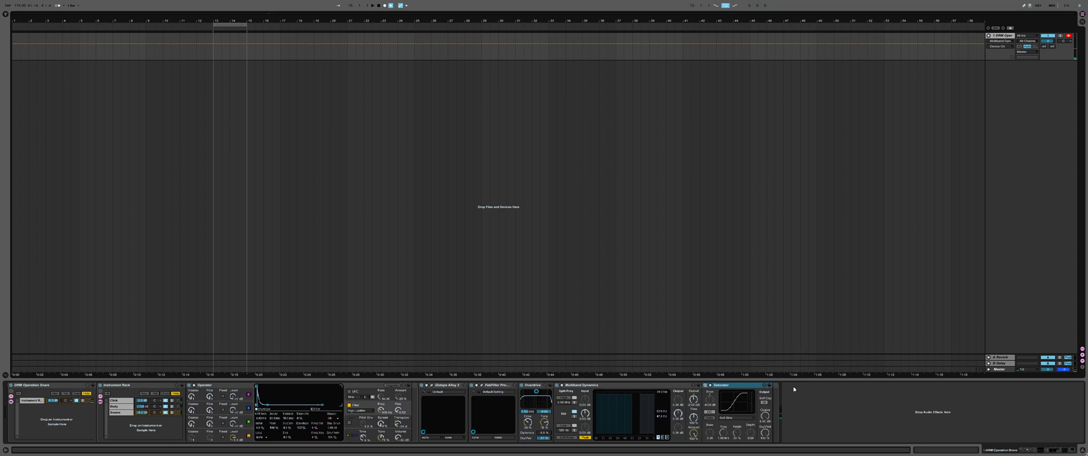
click(765, 401)
click(710, 400)
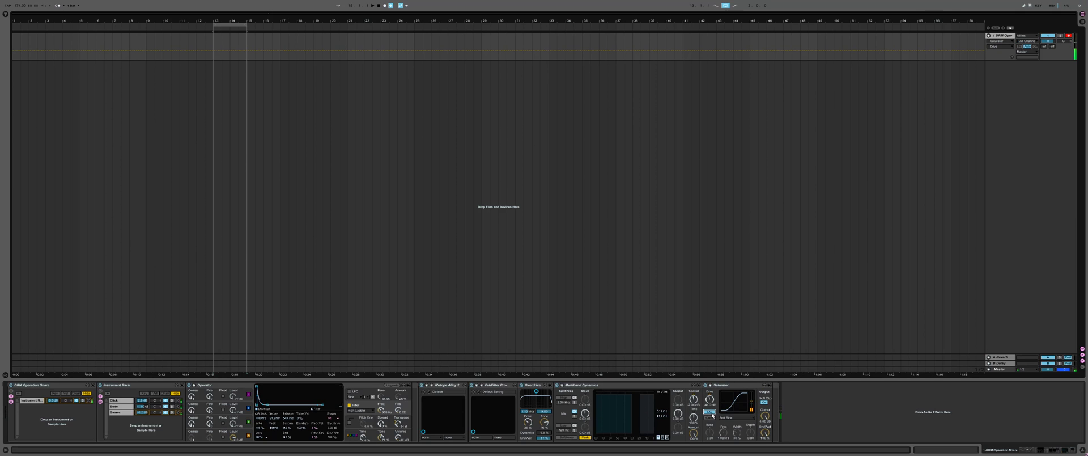
click(737, 387)
click(711, 412)
click(711, 412)
Open the Alloy 2 and Pro-Q 2 windows, moving Pro-Q off the Alloy window
click(432, 386)
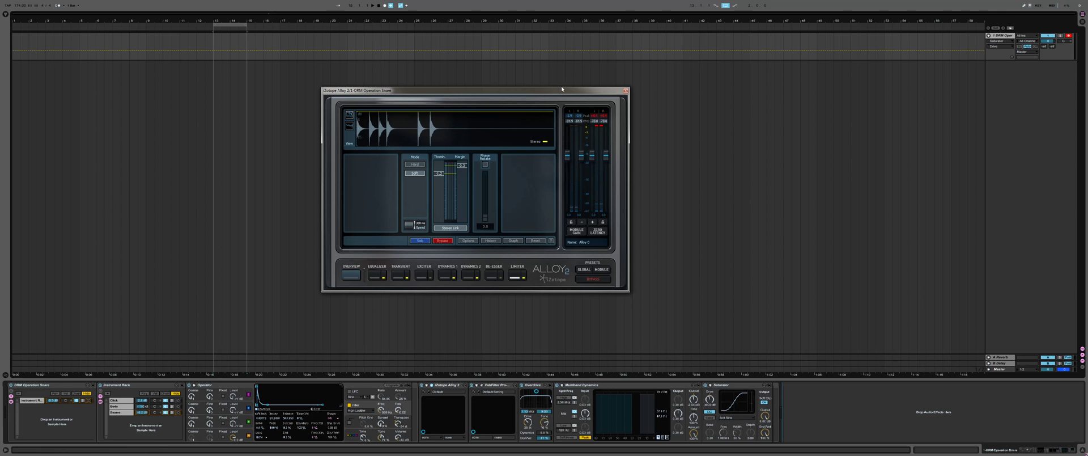
click(480, 385)
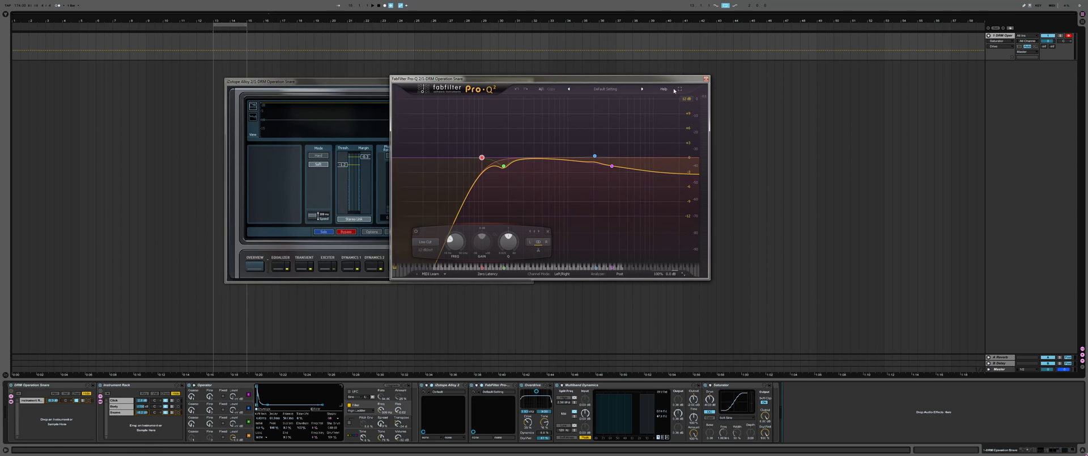
drag(722, 82, 791, 84)
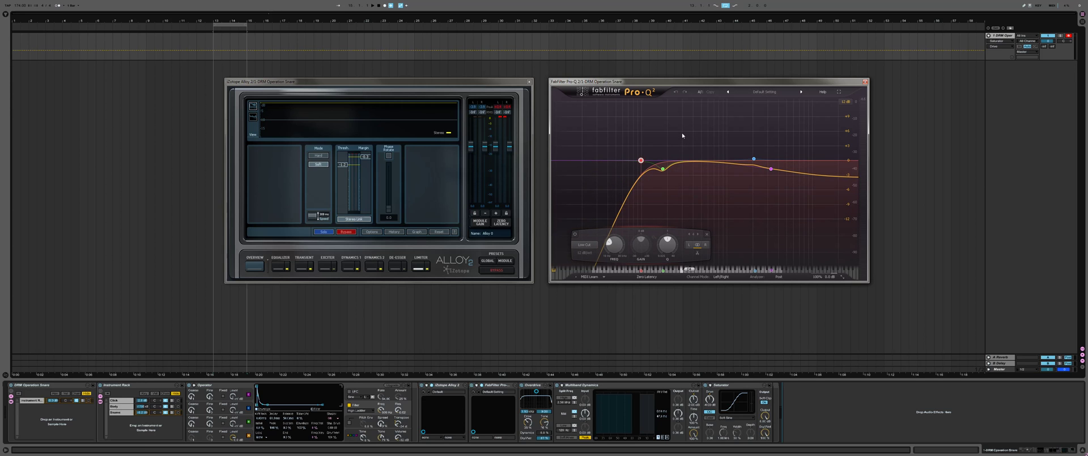
Select and deselect the Pro-Q 2 bands, then bring Alloy forward and nudge both windows
drag(627, 129, 843, 214)
click(778, 220)
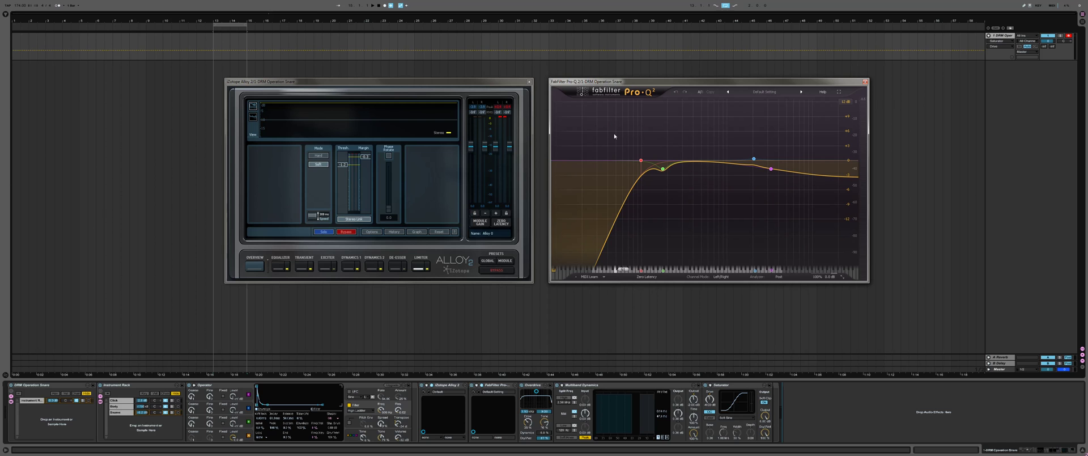
drag(614, 136, 797, 201)
click(646, 137)
click(423, 168)
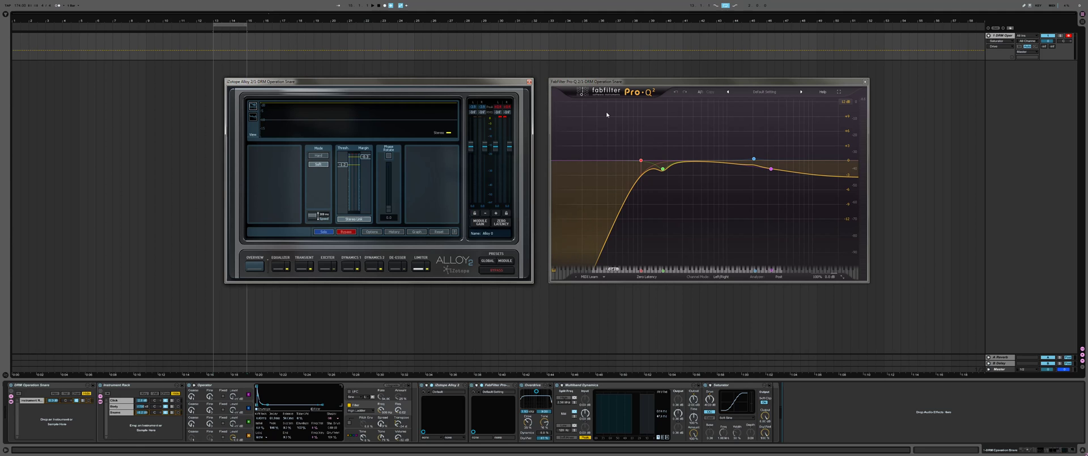
drag(673, 84, 683, 88)
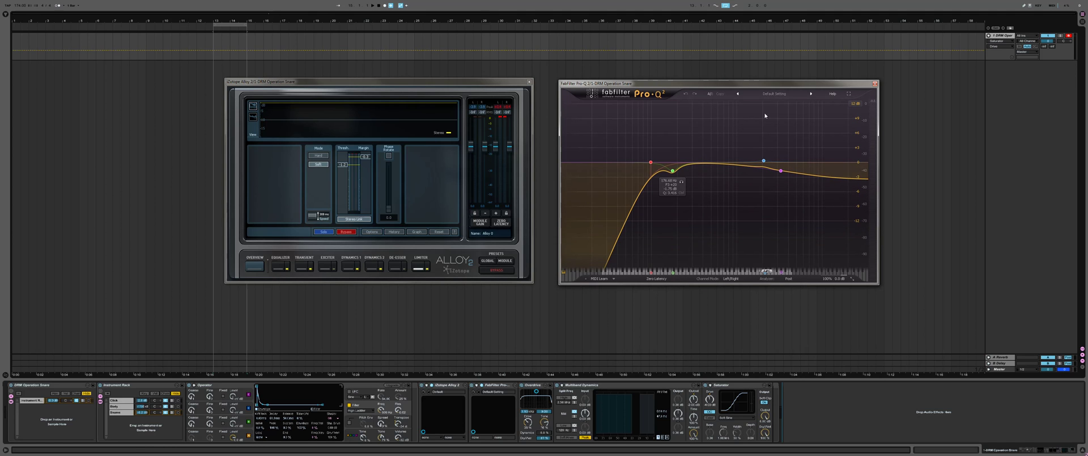
mouse_move(388, 80)
mouse_down()
mouse_move(398, 81)
mouse_move(381, 85)
mouse_up()
Cycle Alloy through Transient, Dynamics 1 and Limiter, ending on its Equalizer module
click(295, 271)
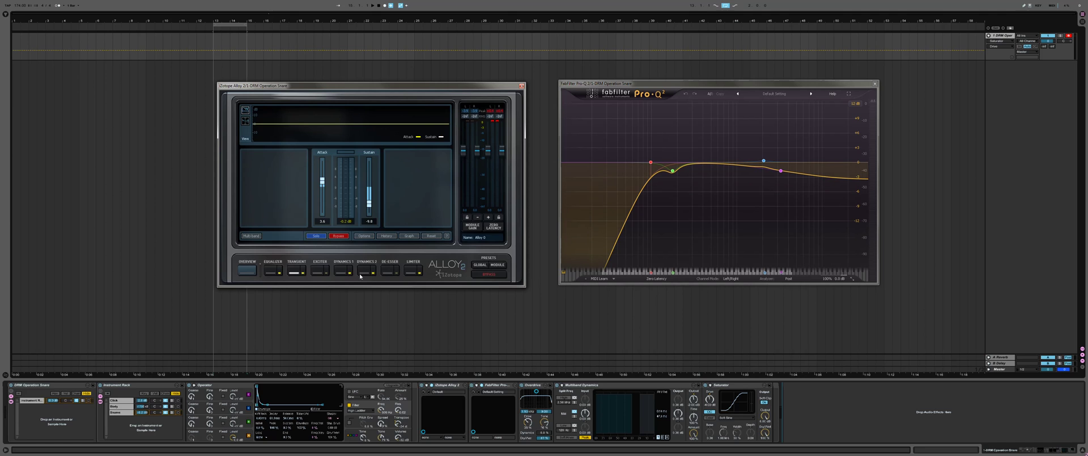
click(341, 271)
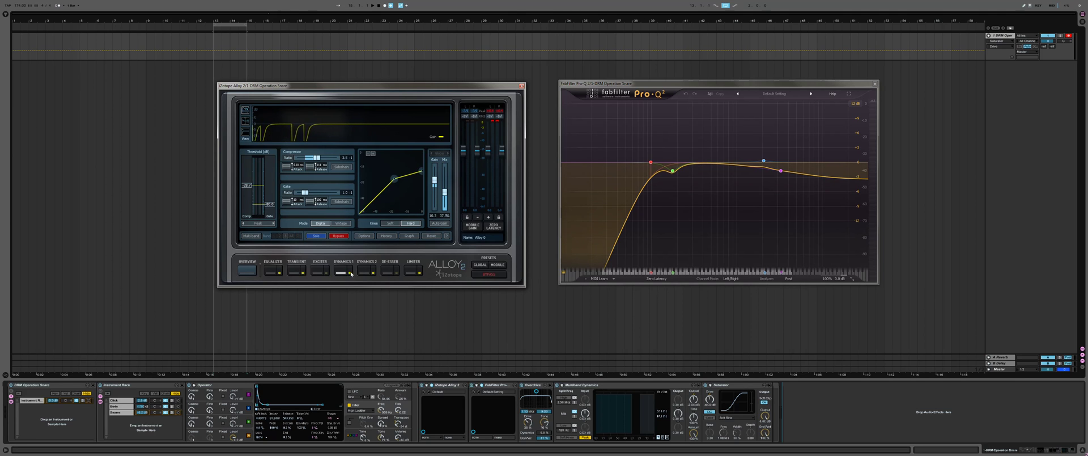
click(413, 271)
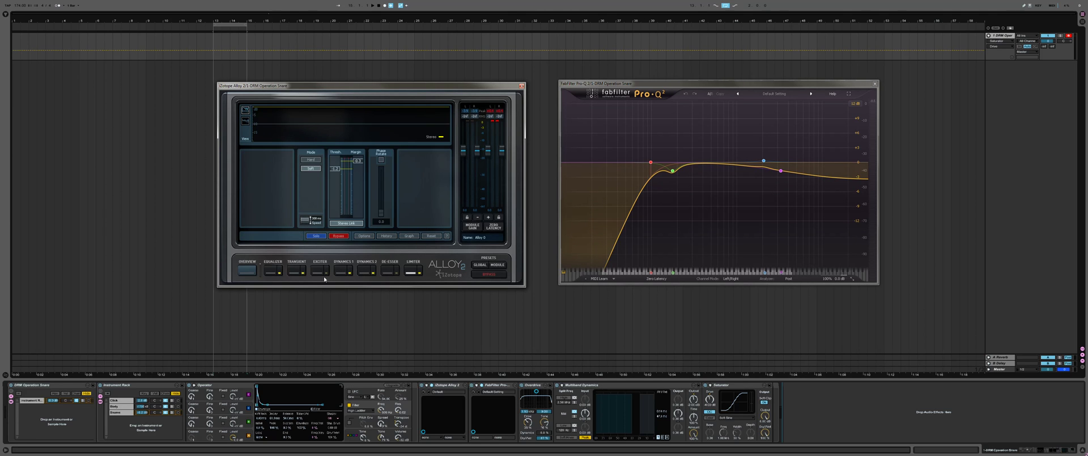
click(297, 272)
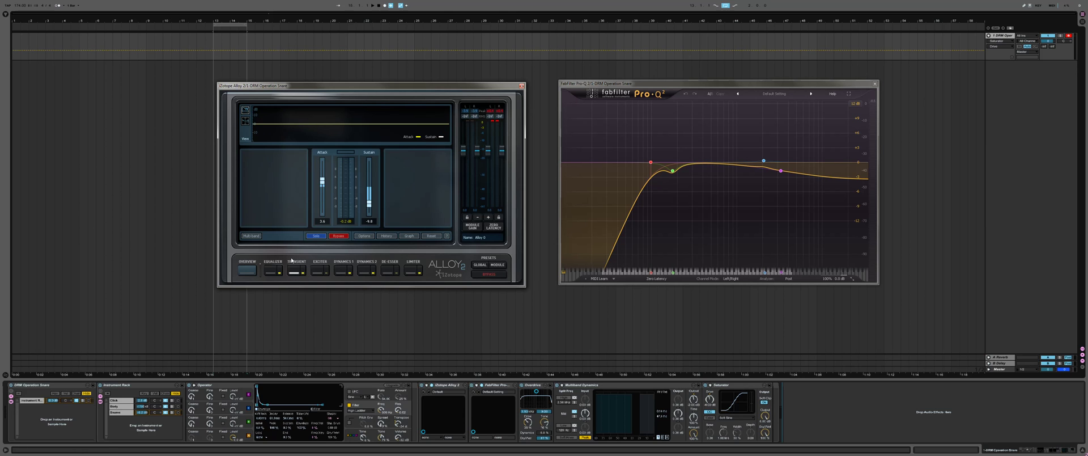
click(595, 389)
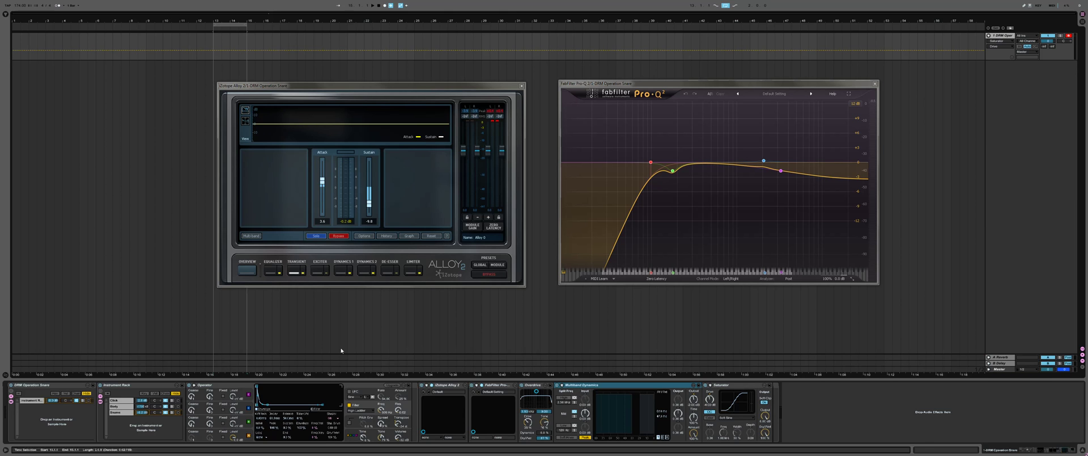
click(273, 270)
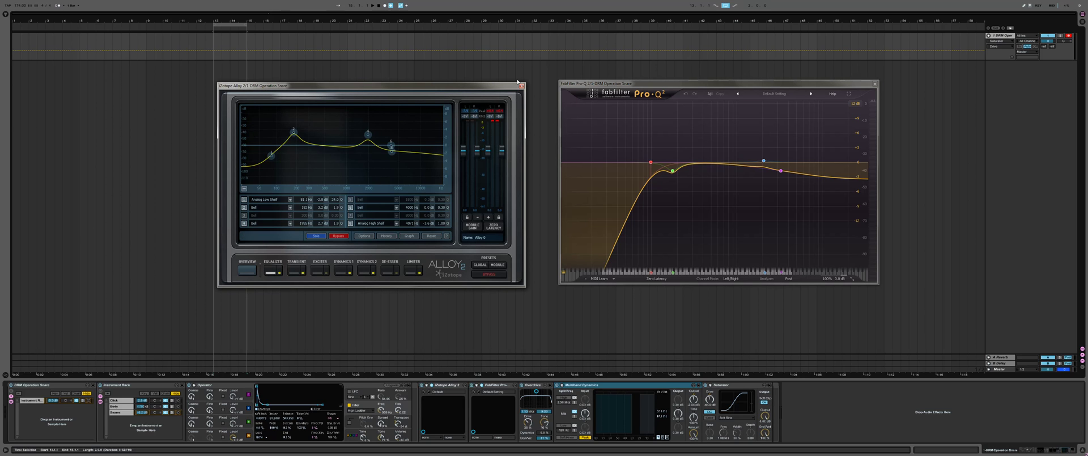
Nudge the Alloy and Pro-Q windows, select Pro-Q's EQ bands, then close Pro-Q 2
drag(511, 88, 511, 87)
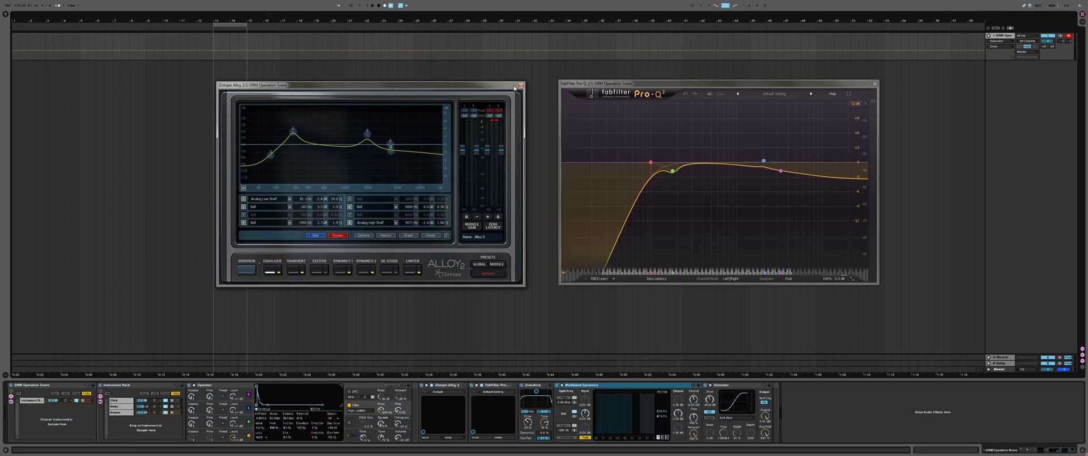
drag(515, 88, 509, 90)
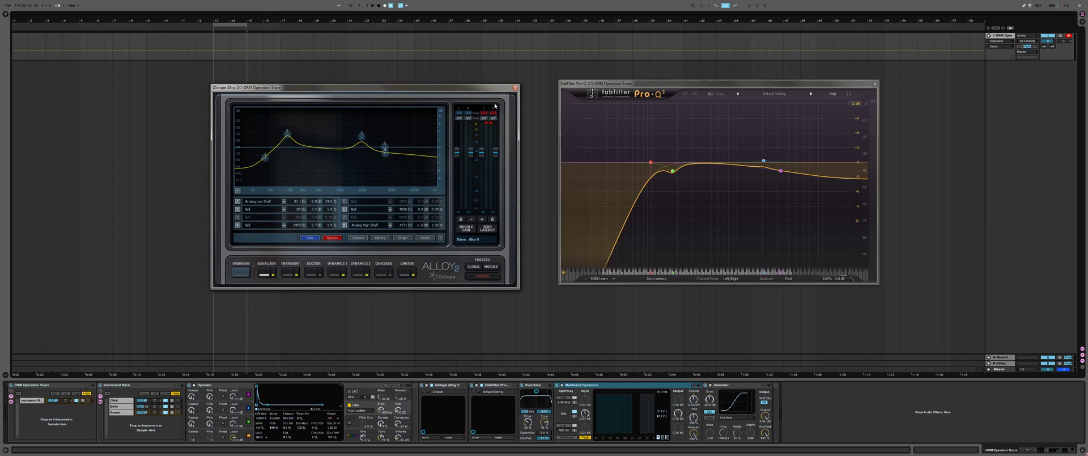
drag(500, 94, 501, 91)
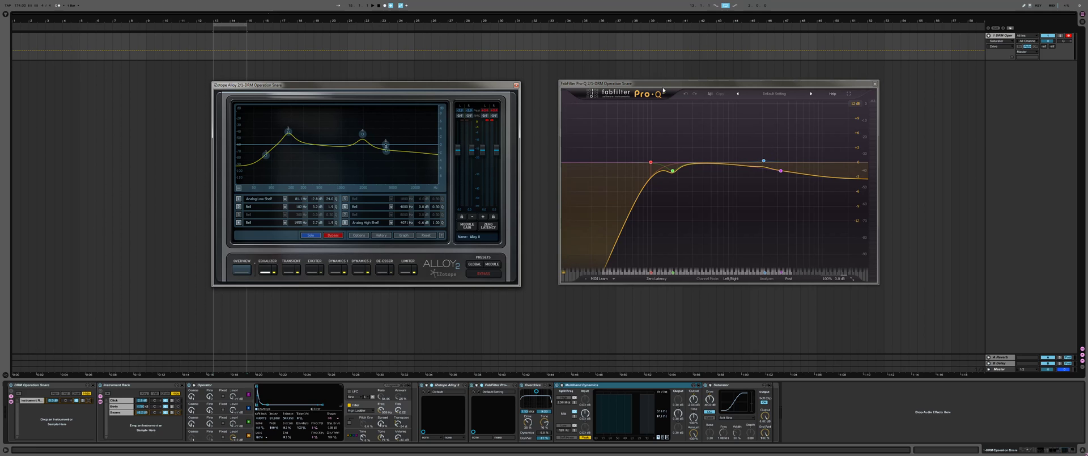
drag(663, 88, 663, 90)
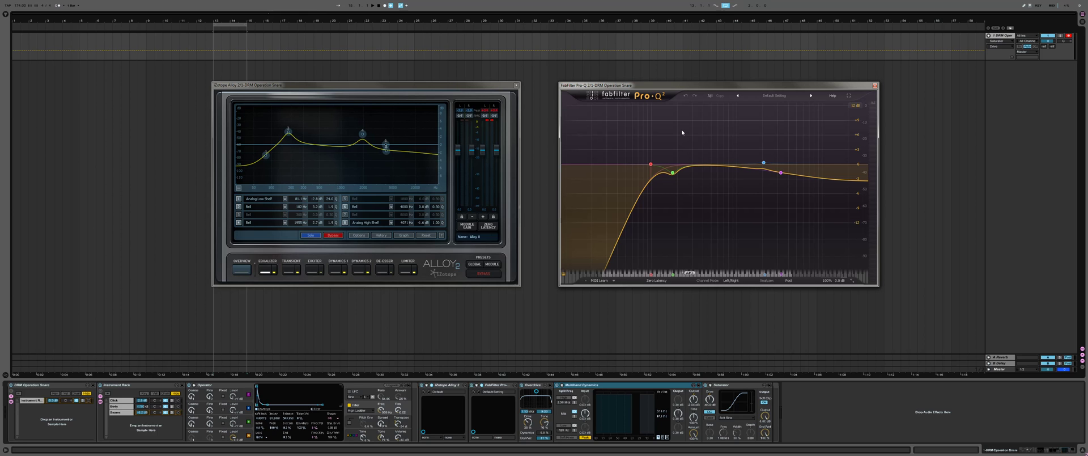
drag(614, 131, 825, 182)
drag(835, 125, 750, 134)
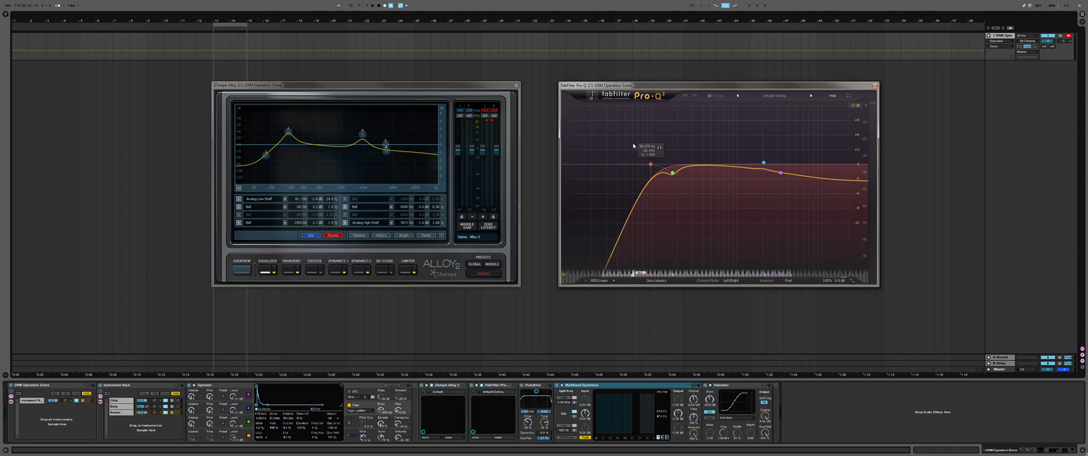
click(874, 85)
Shift the Alloy 2 window to the right, then close it
drag(500, 87, 640, 87)
click(655, 85)
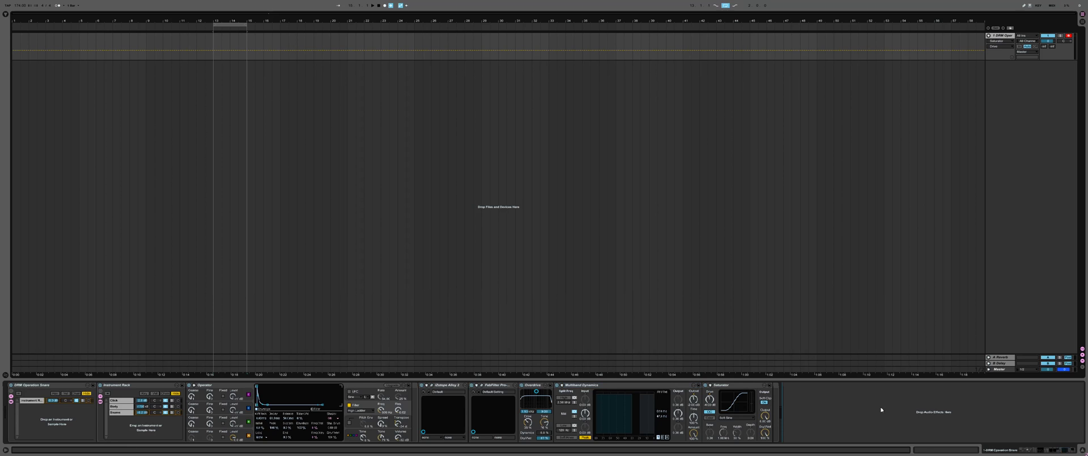